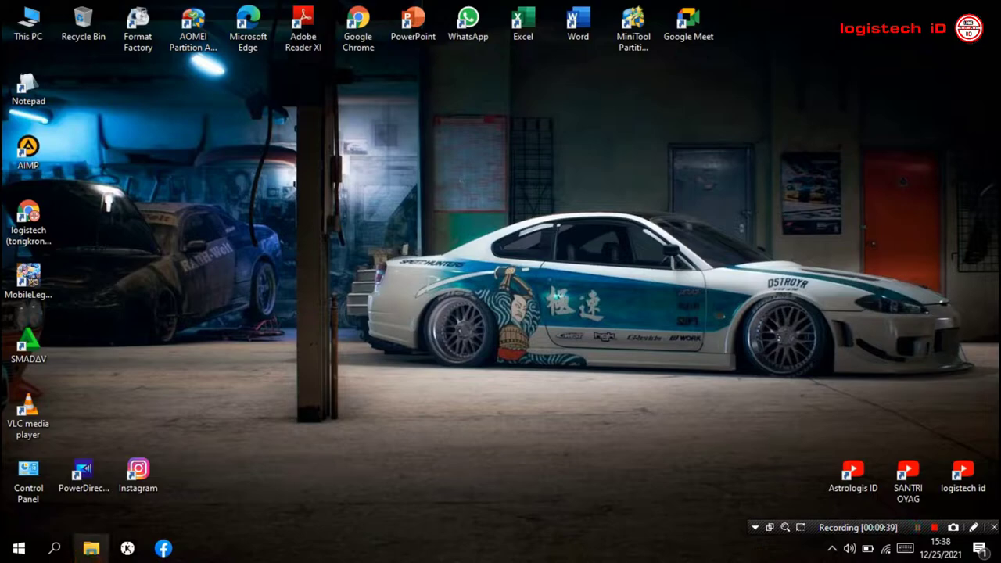
Look up the Windows 11 disc image in the Music folder in File Explorer, and close the window.
click(91, 548)
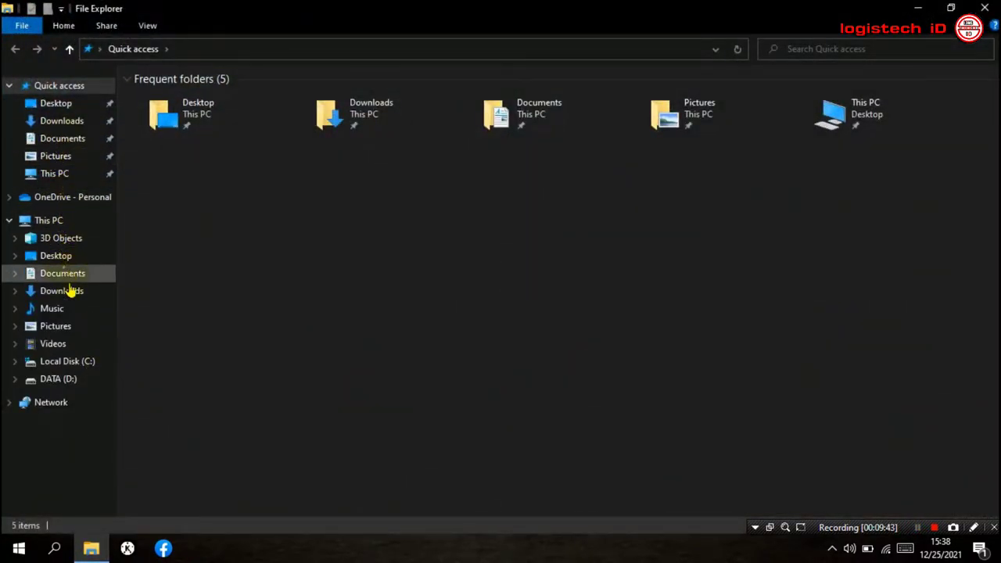
click(71, 309)
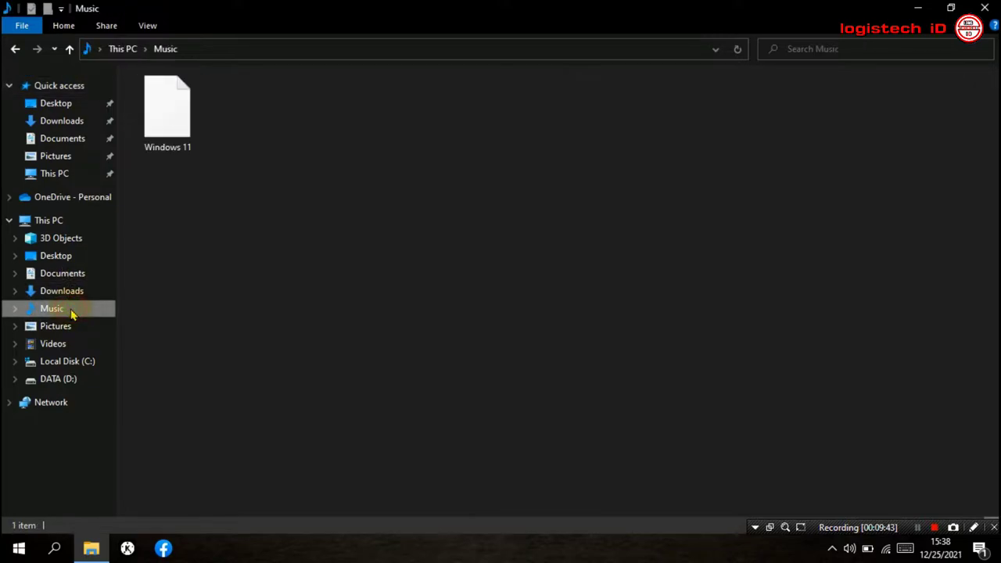
click(170, 143)
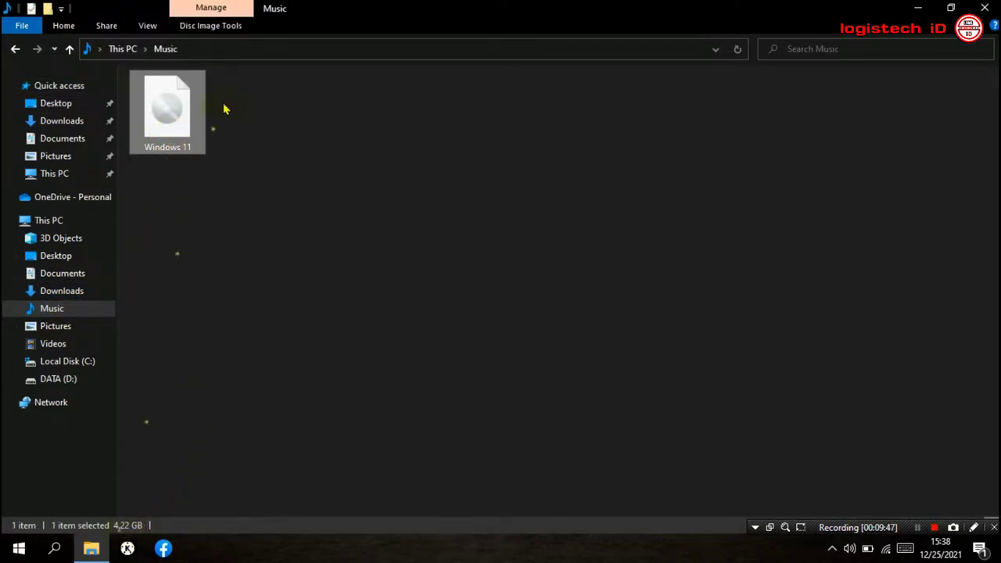
right_click(212, 176)
click(251, 232)
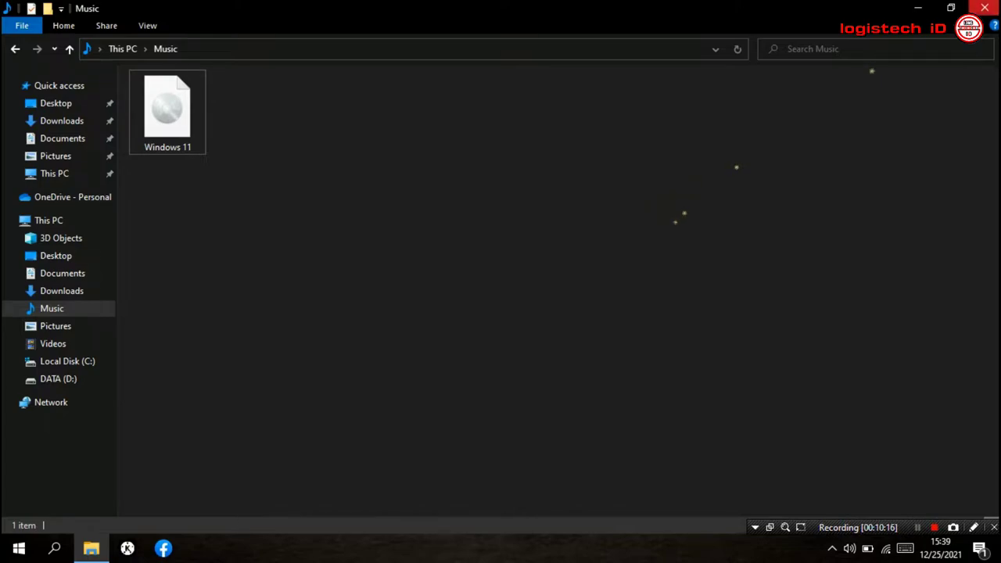
click(985, 8)
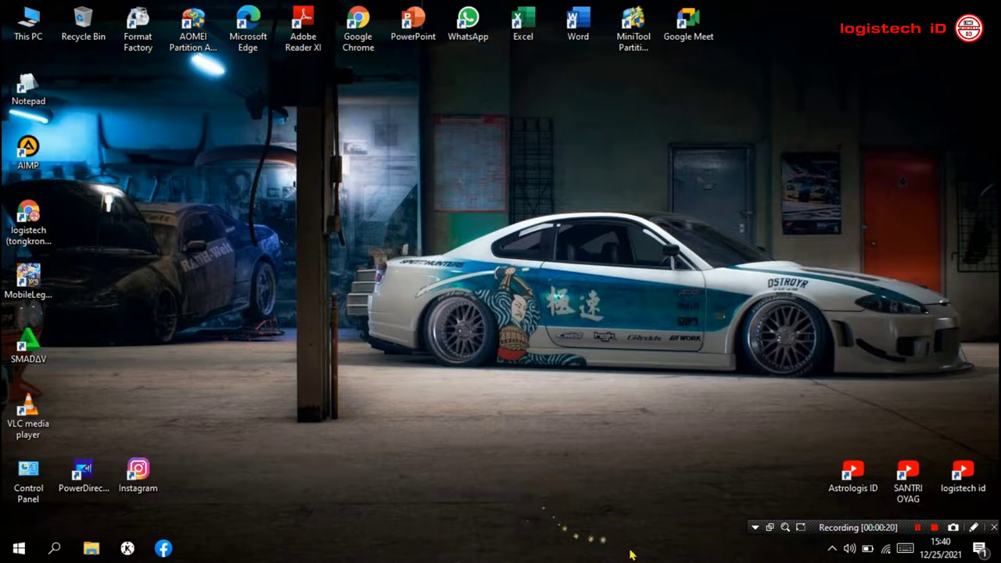
Check the computer's network connection.
click(886, 550)
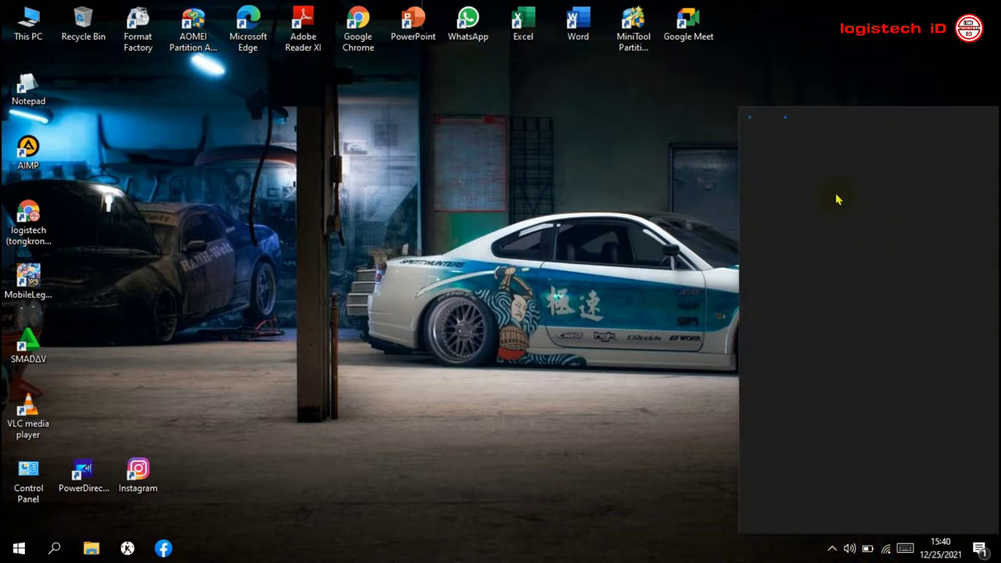
click(592, 214)
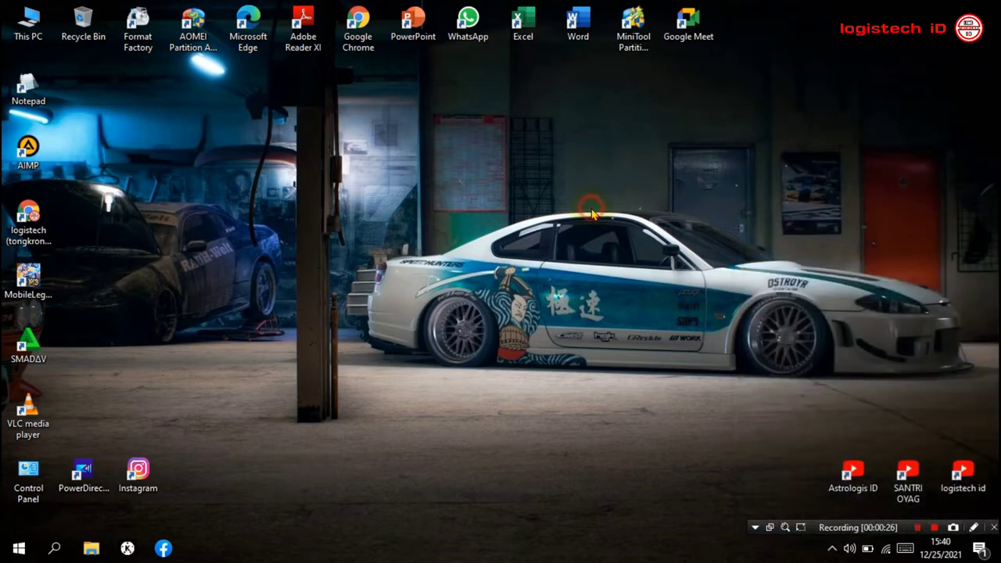
Open Google Chrome with a user profile and search the web for "sdownload rufus".
double_click(358, 37)
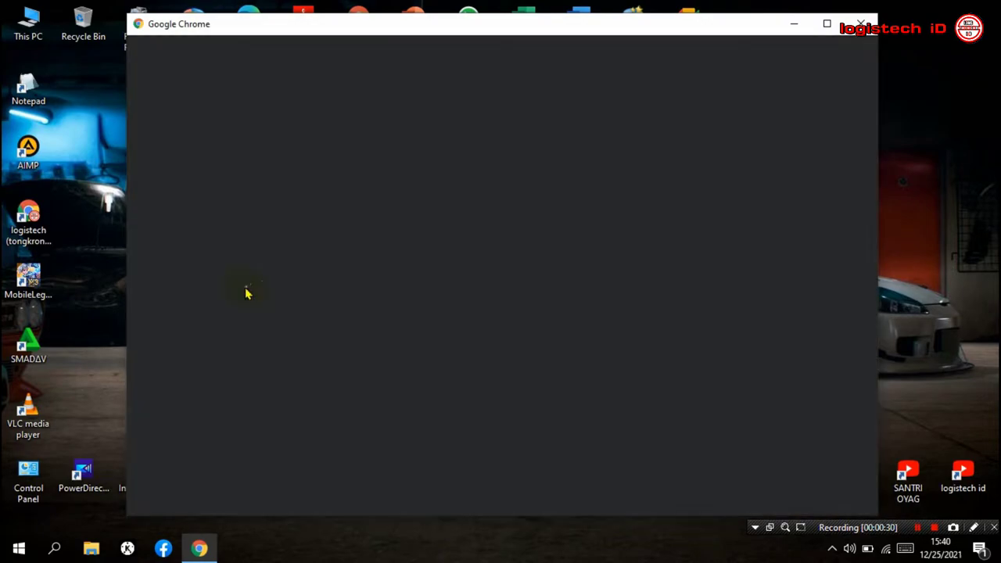
click(324, 300)
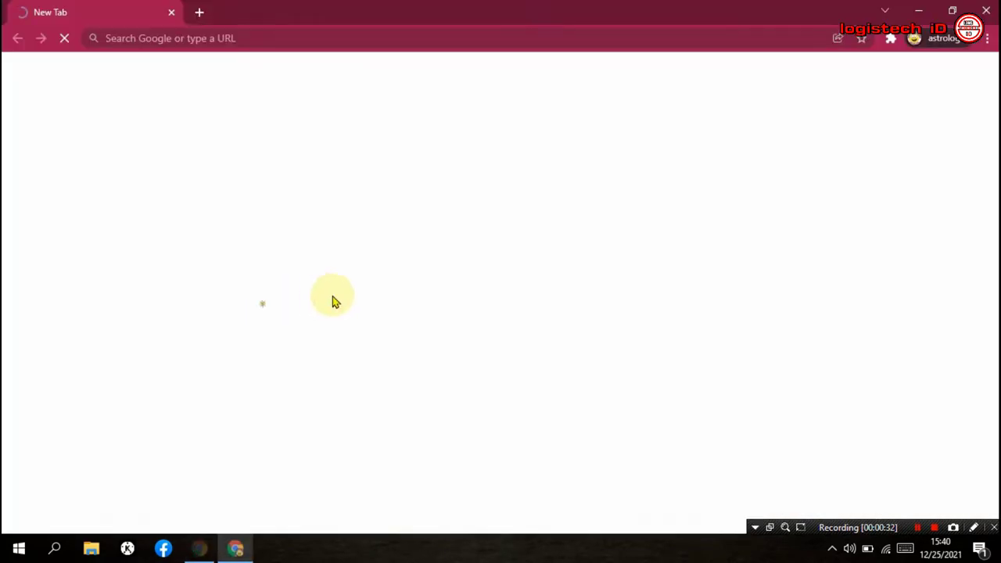
click(207, 39)
text(s)
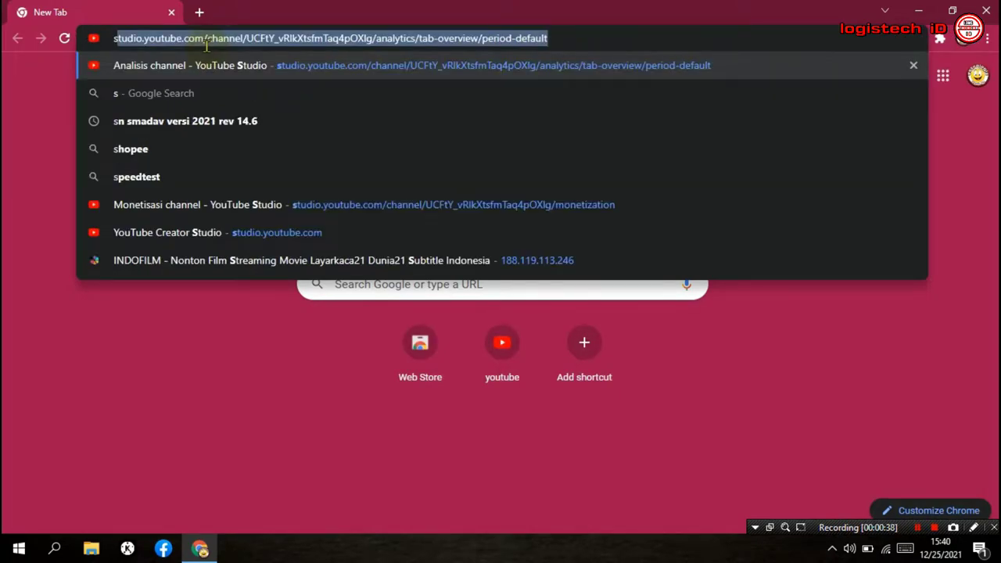
key(Delete)
text(c)
key(BackSpace)
text(d)
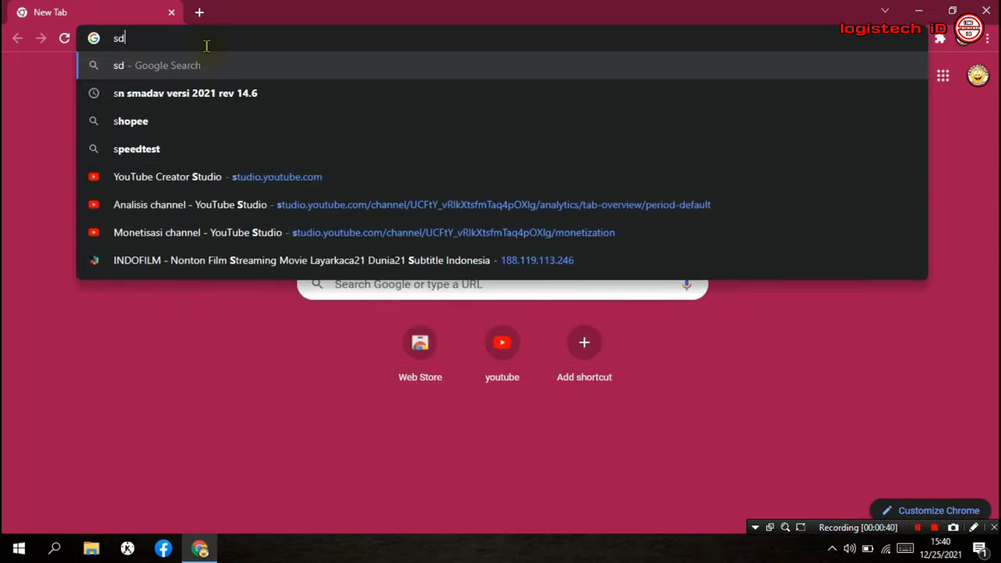
text(ownload rufus)
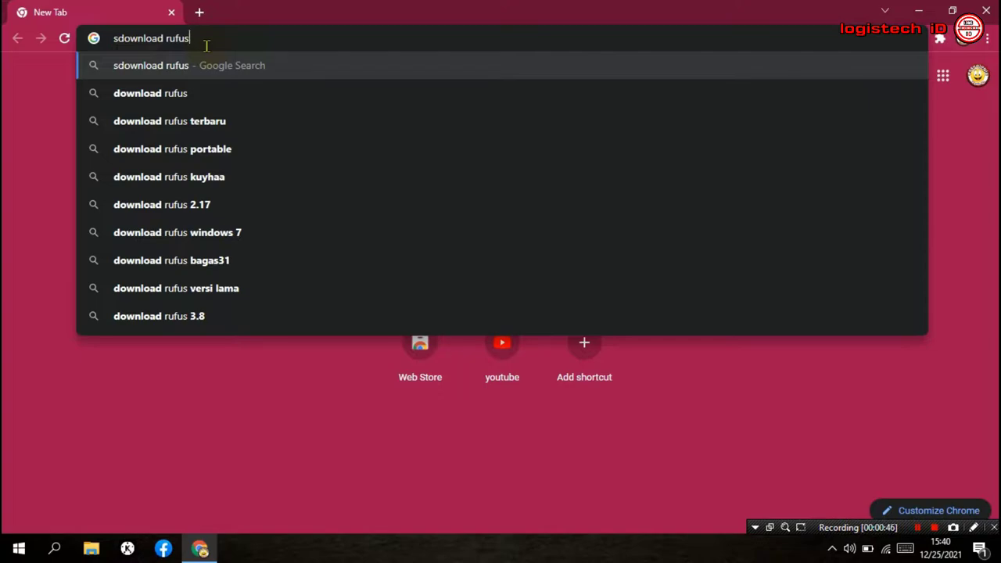
key(Return)
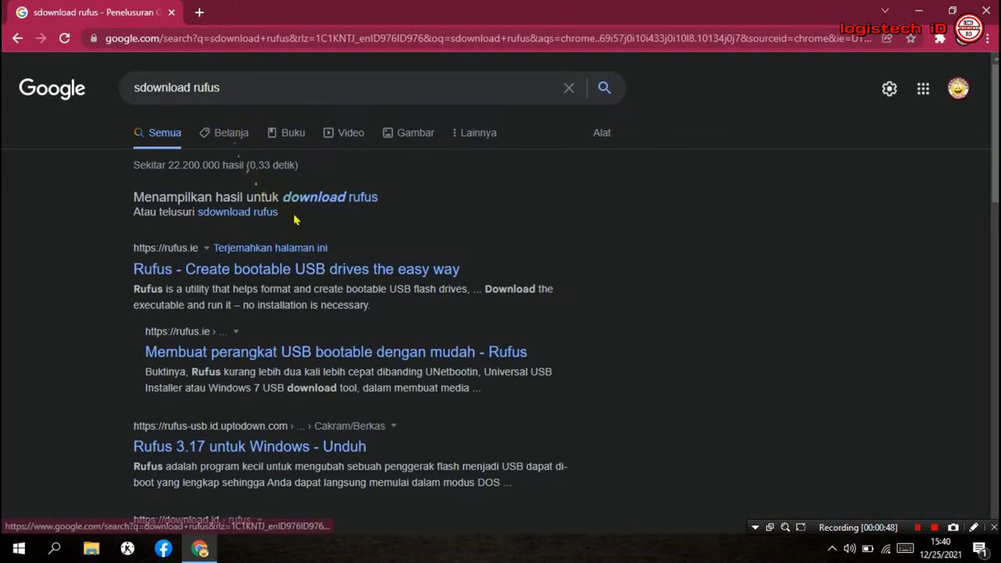
Open the download.id search result "Download Rufus Terbaru Gratis 2021".
scroll(352, 214, down, 1)
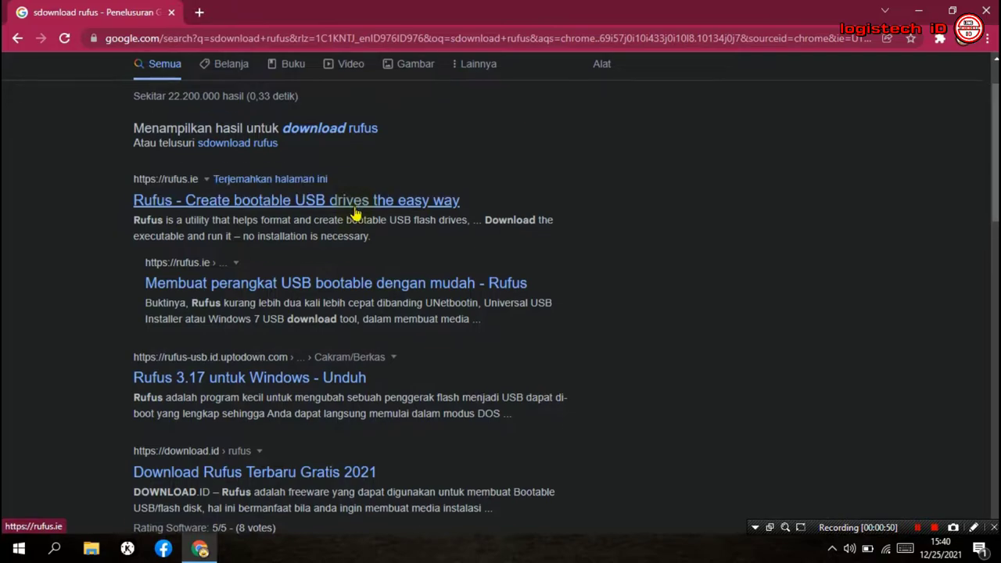
scroll(353, 211, down, 1)
scroll(354, 210, up, 1)
scroll(354, 209, down, 1)
scroll(353, 208, up, 1)
scroll(351, 231, down, 1)
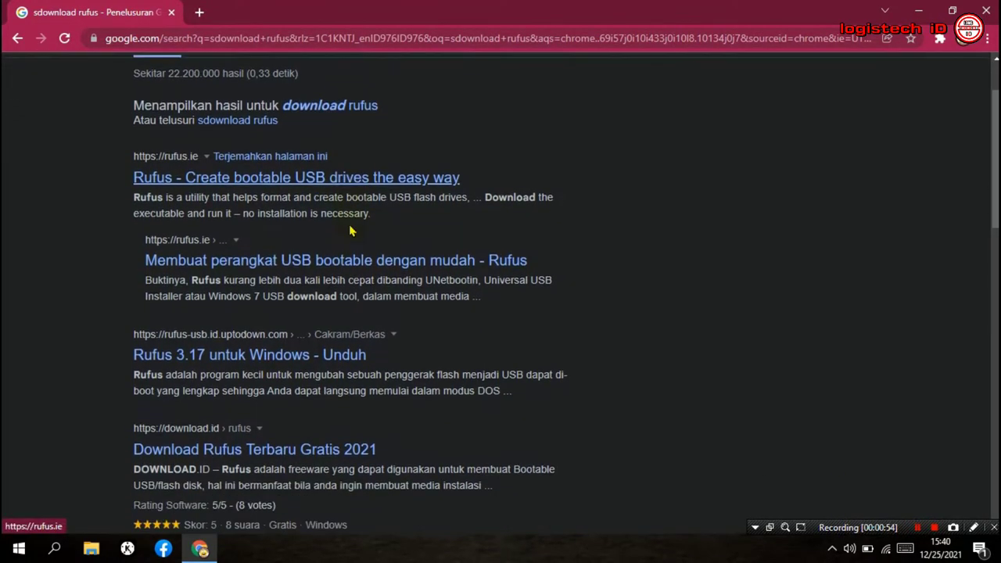
scroll(351, 231, down, 1)
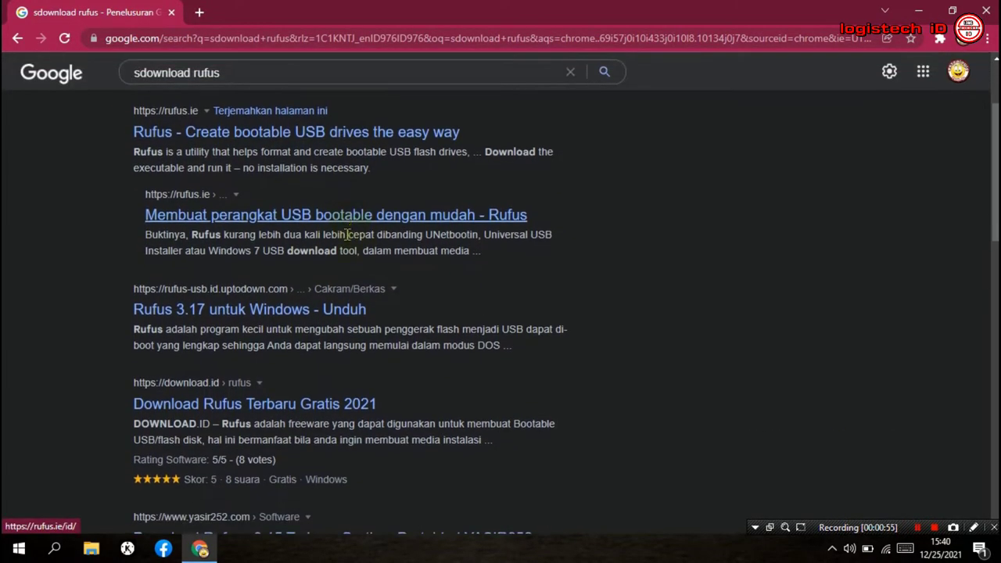
click(291, 407)
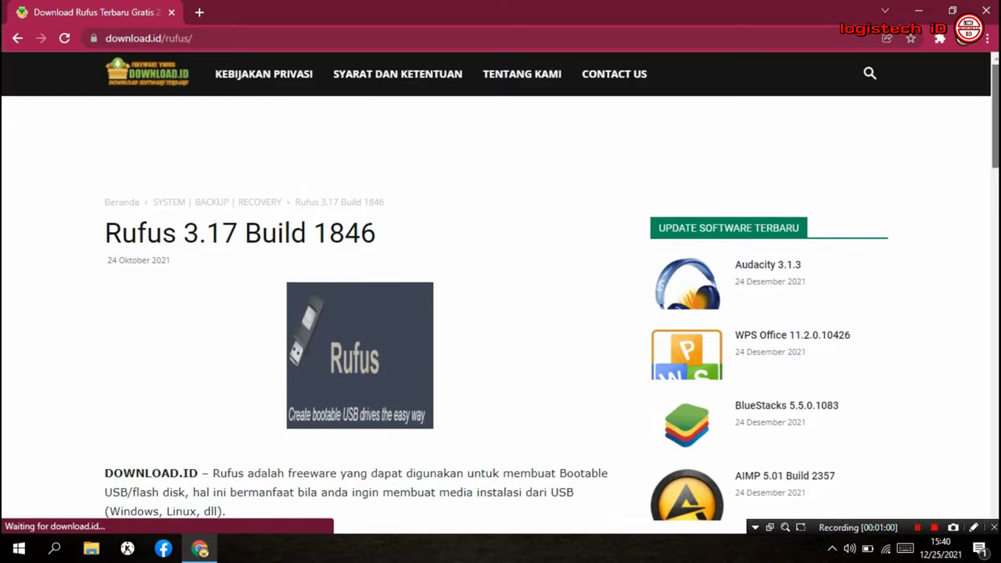
Download the portable version of Rufus as rufus-3.17p.exe to Downloads\Programs, and close the browser.
scroll(500, 289, down, 3)
scroll(500, 289, down, 8)
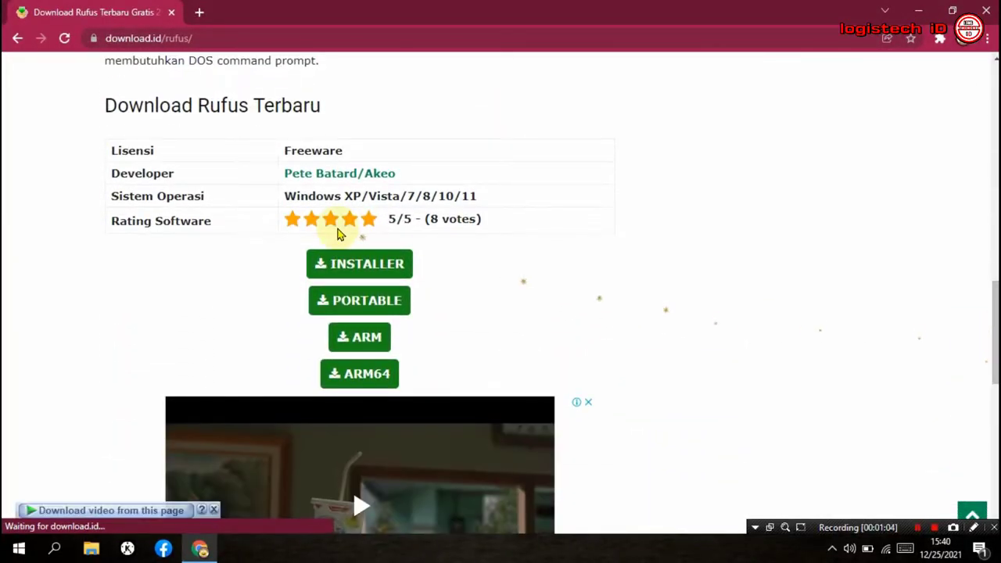
click(367, 309)
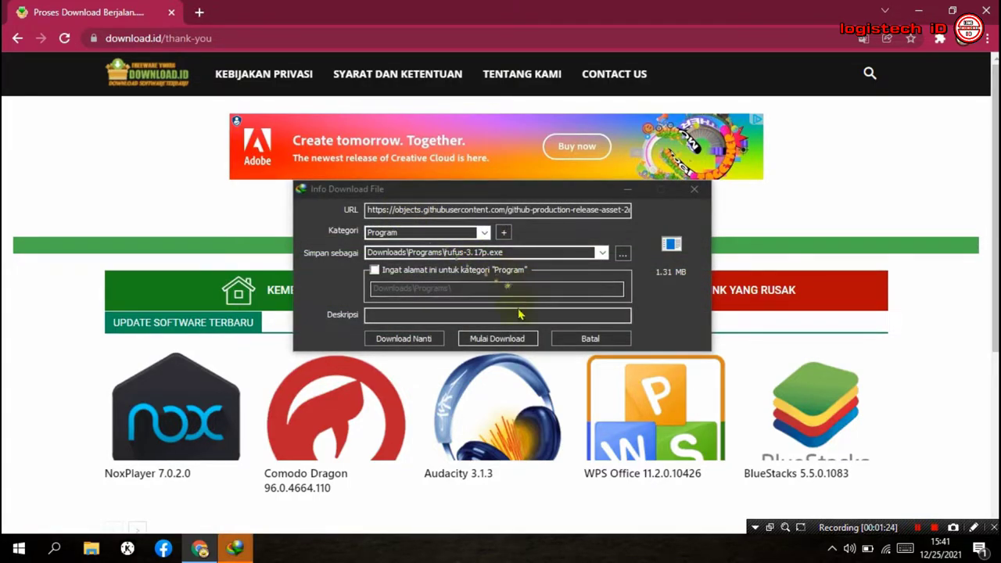
click(500, 339)
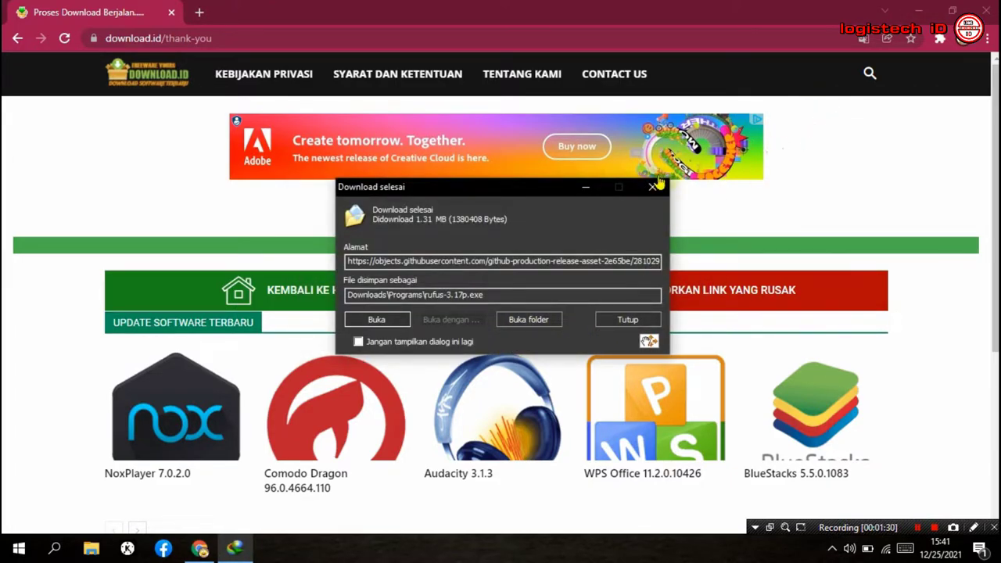
click(655, 188)
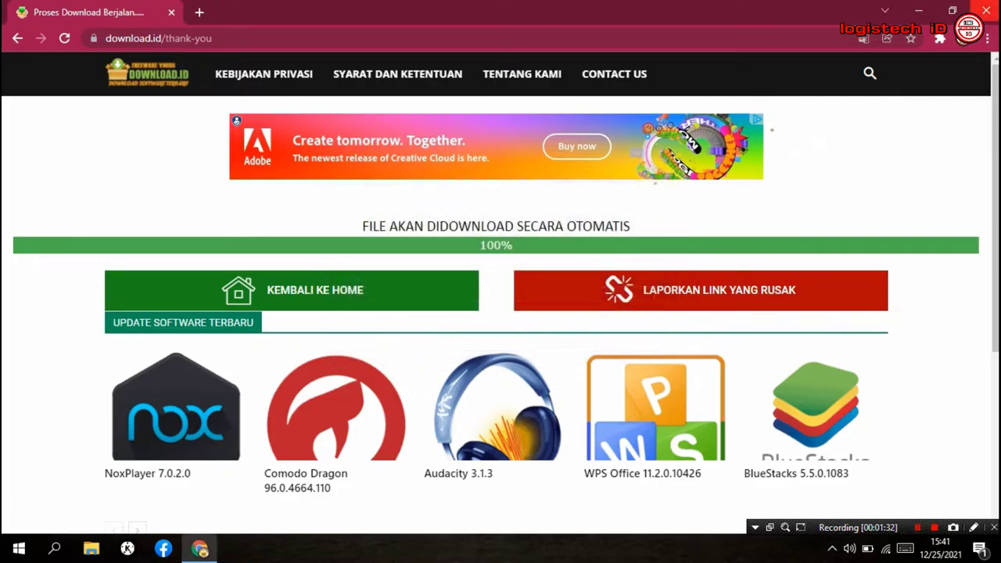
click(989, 11)
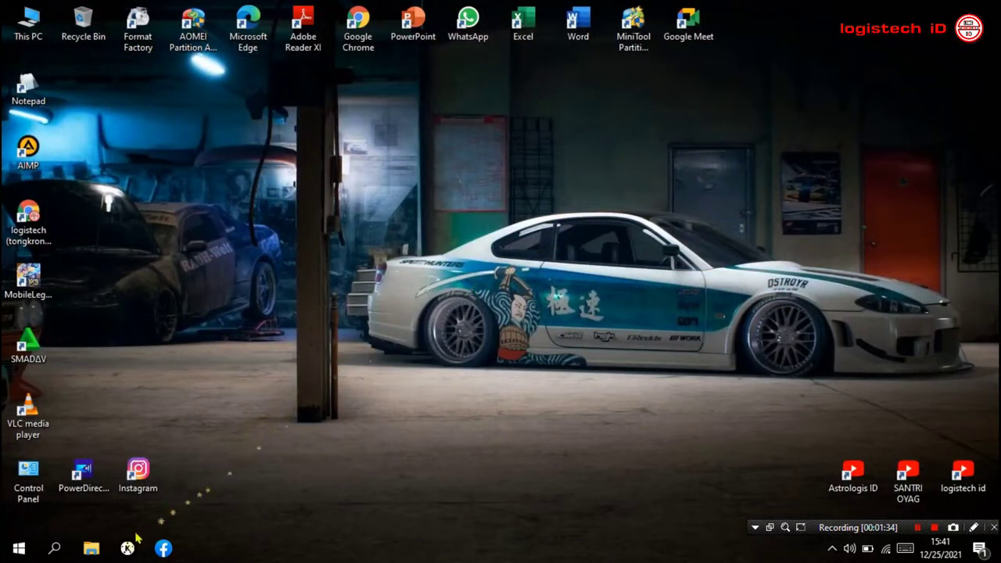
Move rufus-3.17p from the Programs folder in Downloads to the Music folder, and open Music.
click(91, 551)
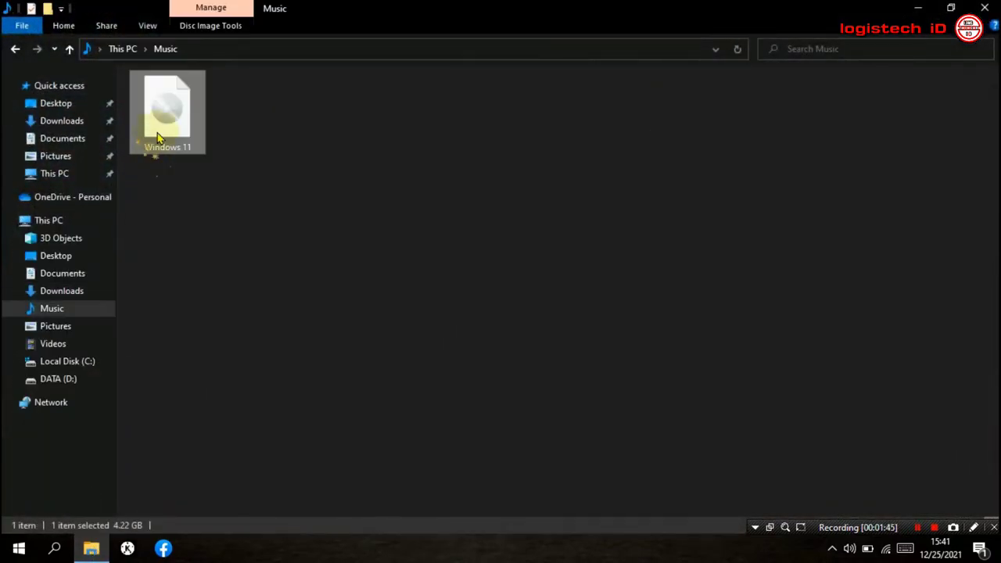
click(85, 126)
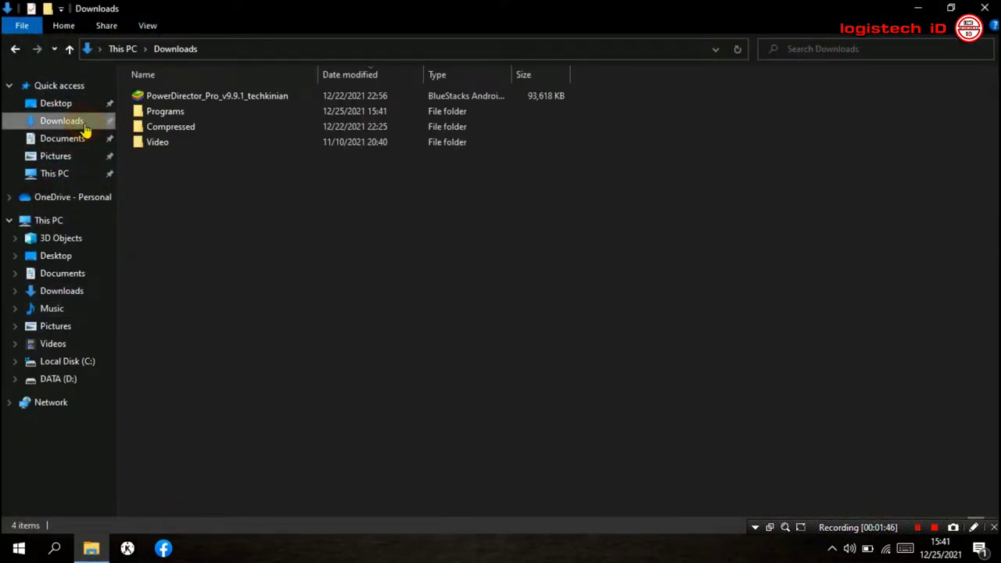
double_click(166, 113)
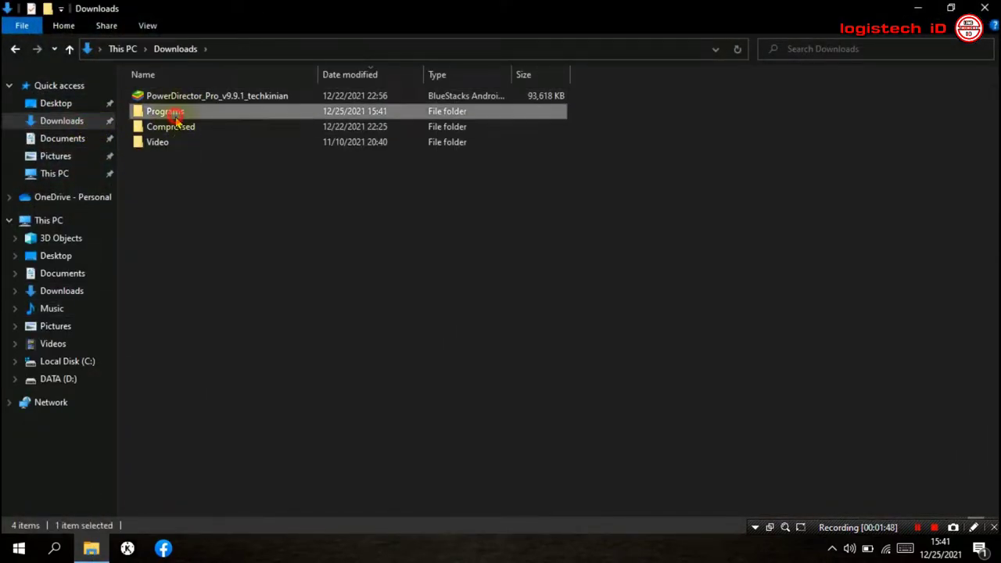
drag(169, 175, 97, 308)
click(97, 309)
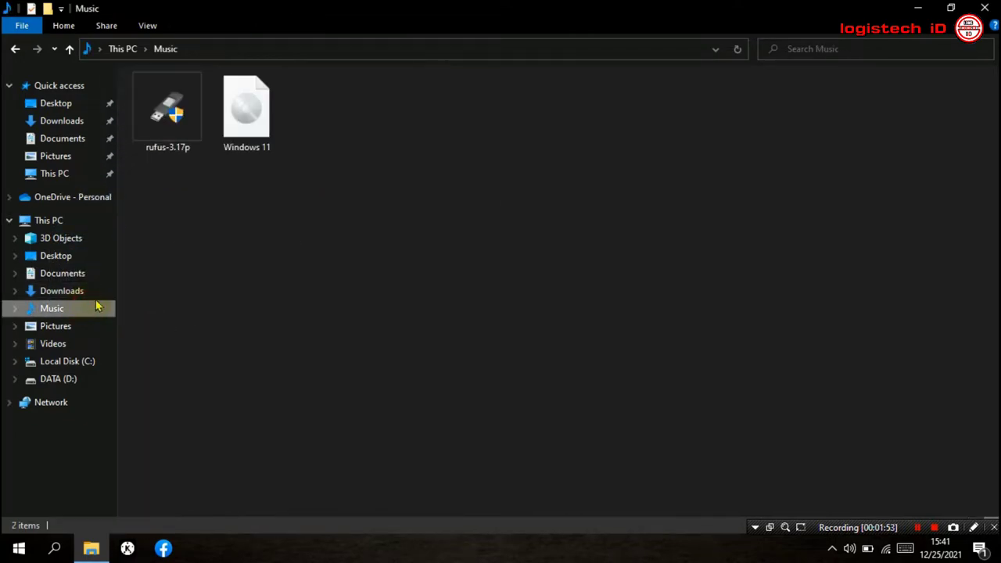
click(232, 138)
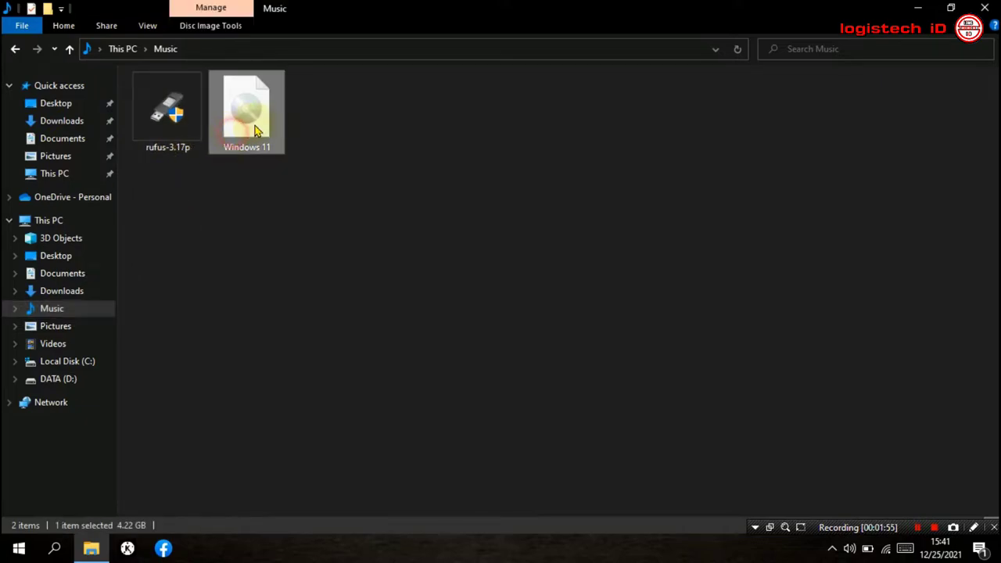
click(172, 129)
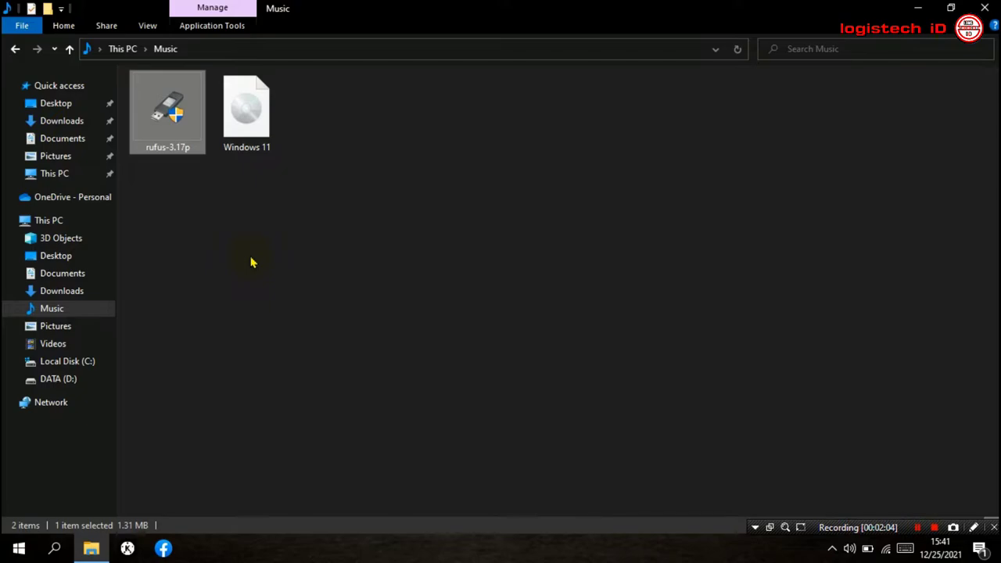
click(280, 251)
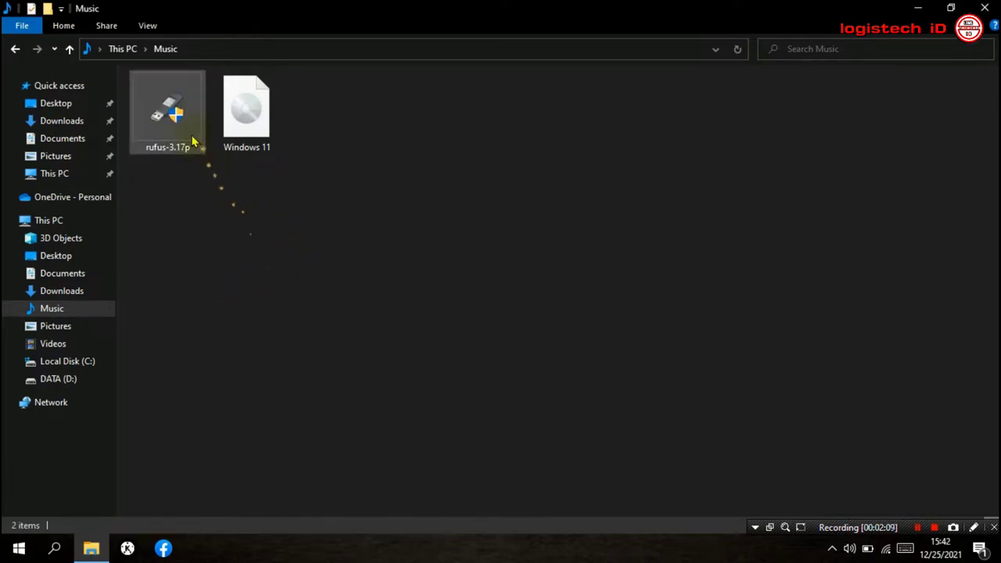
Run rufus-3.17p as administrator and decline online checks for application updates.
mouse_move(176, 145)
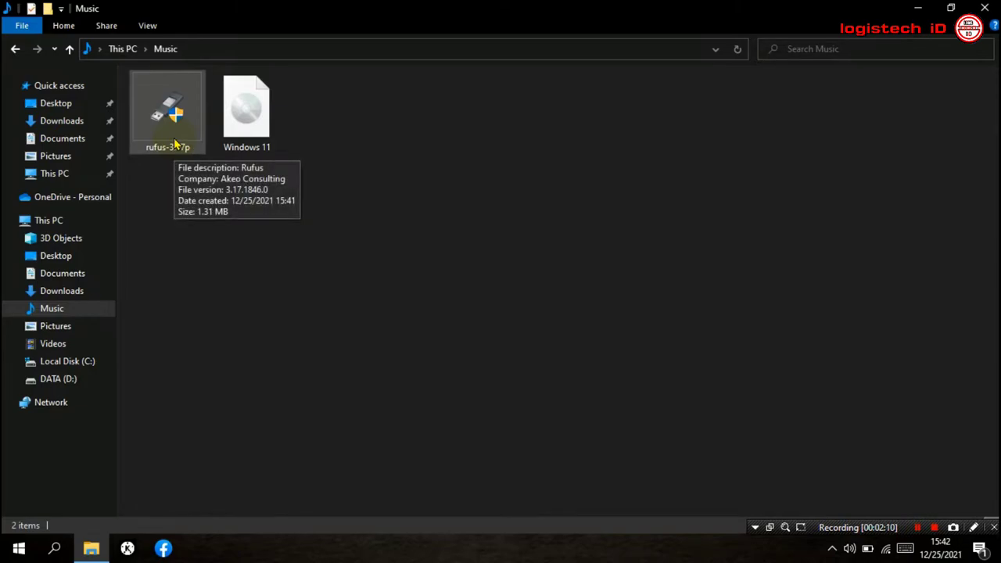
double_click(175, 148)
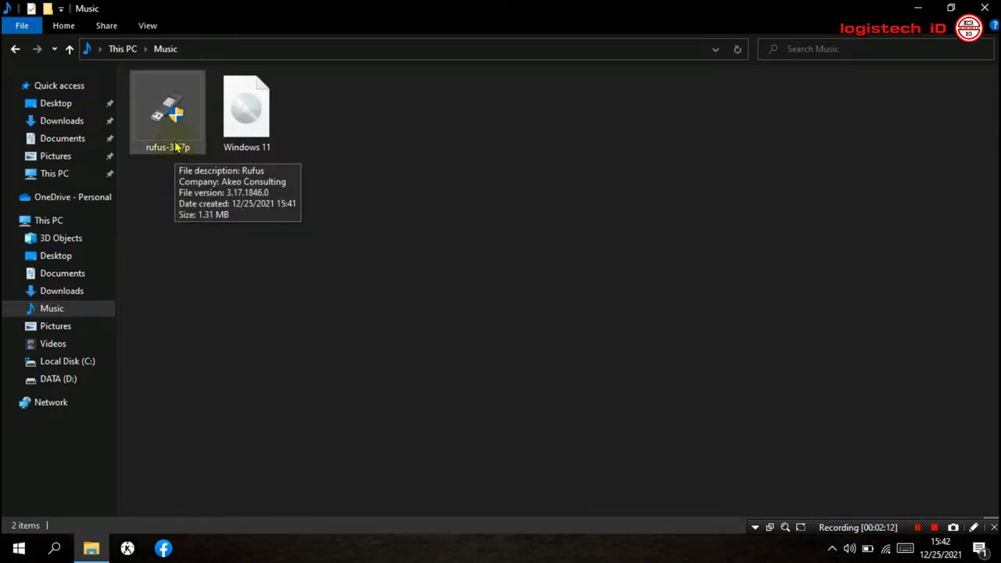
double_click(175, 147)
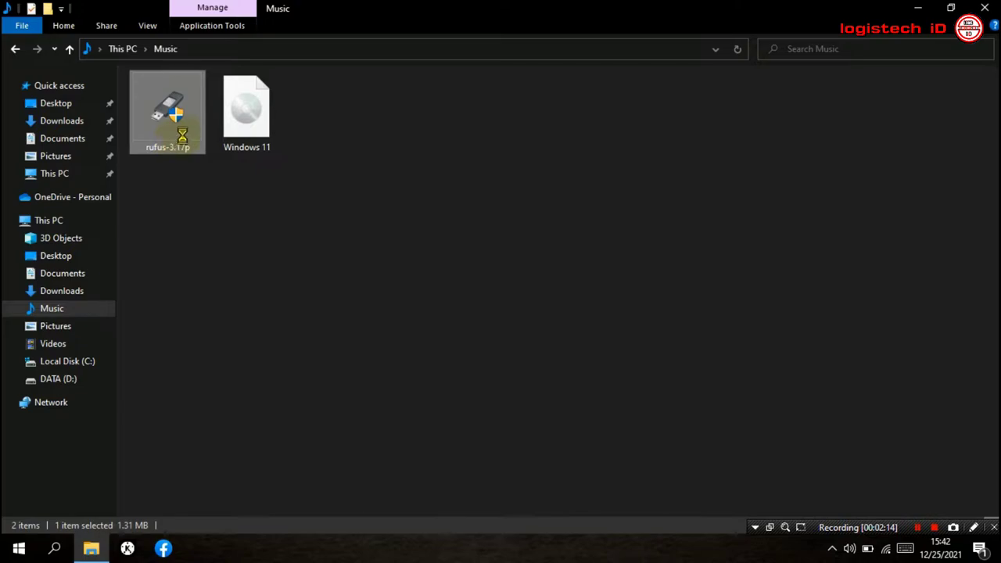
right_click(177, 133)
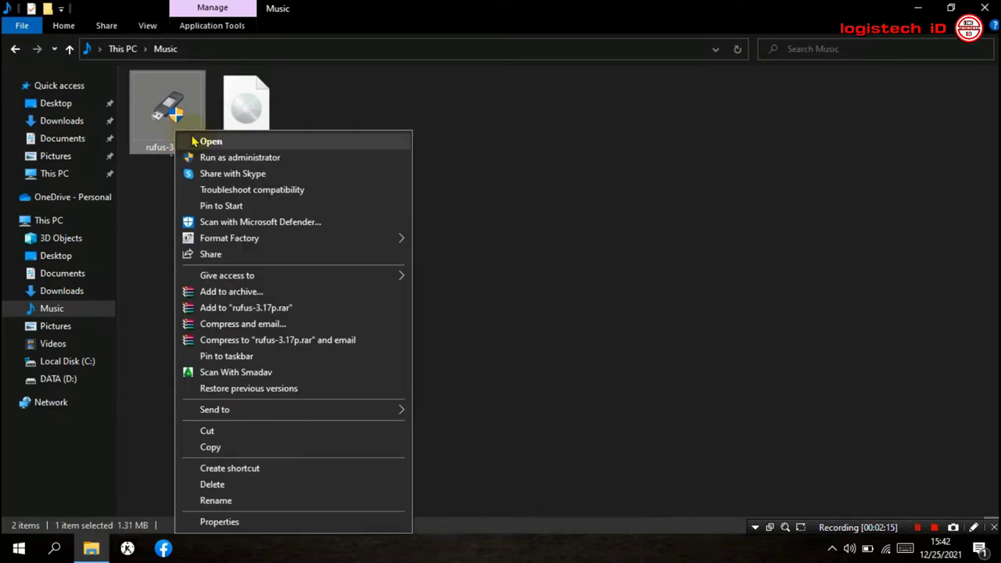
click(232, 161)
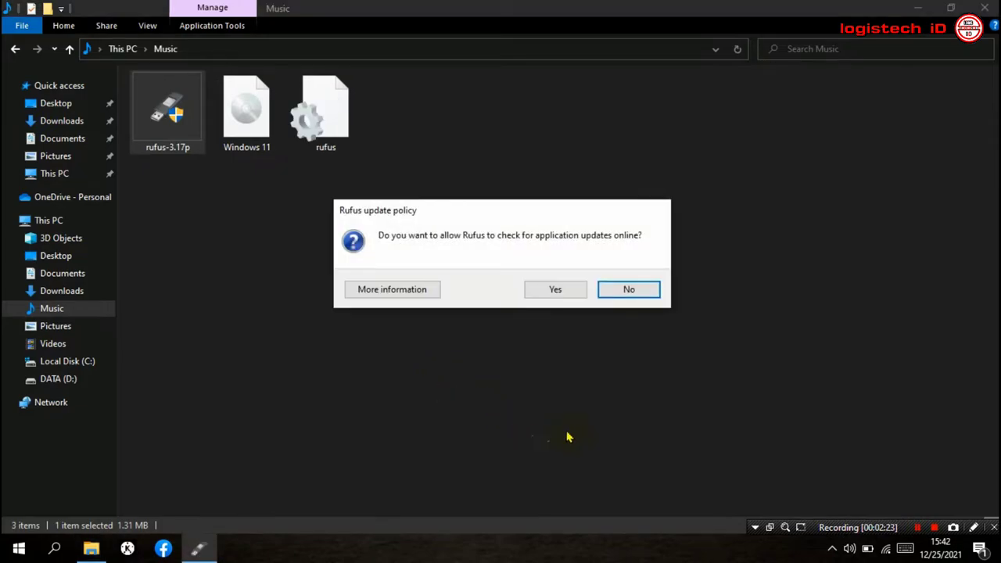
click(628, 290)
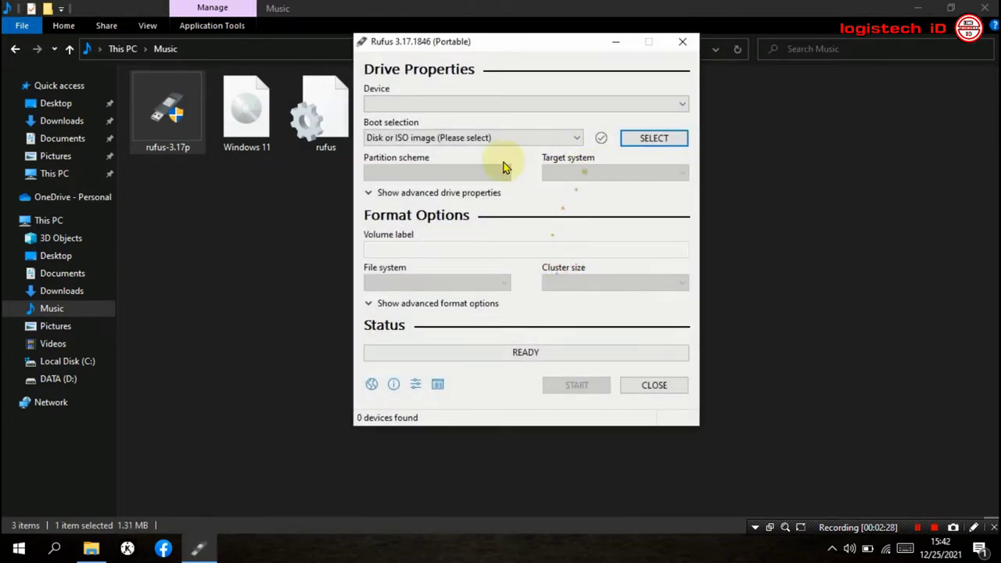
Choose the 8 GB USB drive, Multiple Partitions (E:) (G:), as the target device.
click(536, 107)
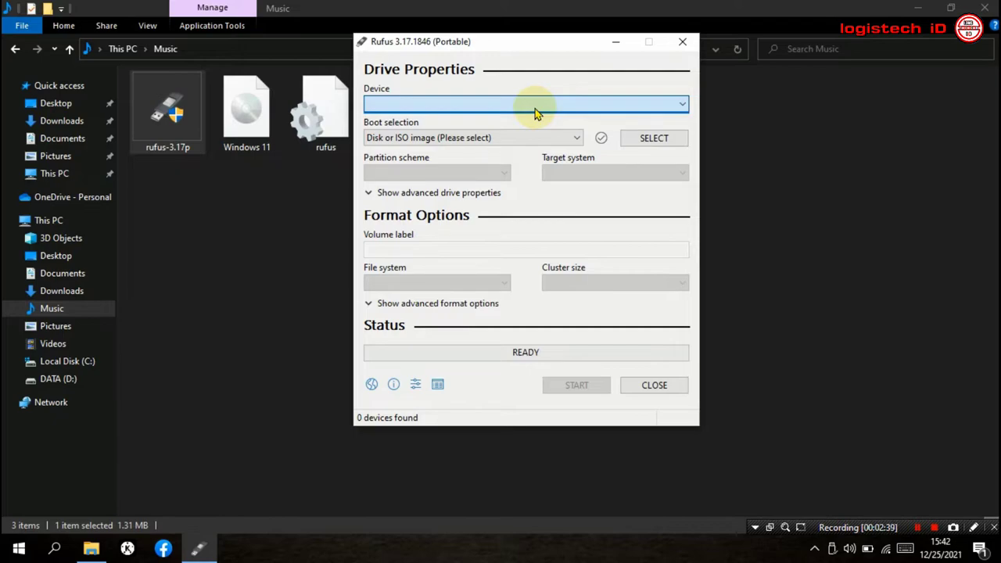
click(596, 104)
click(594, 104)
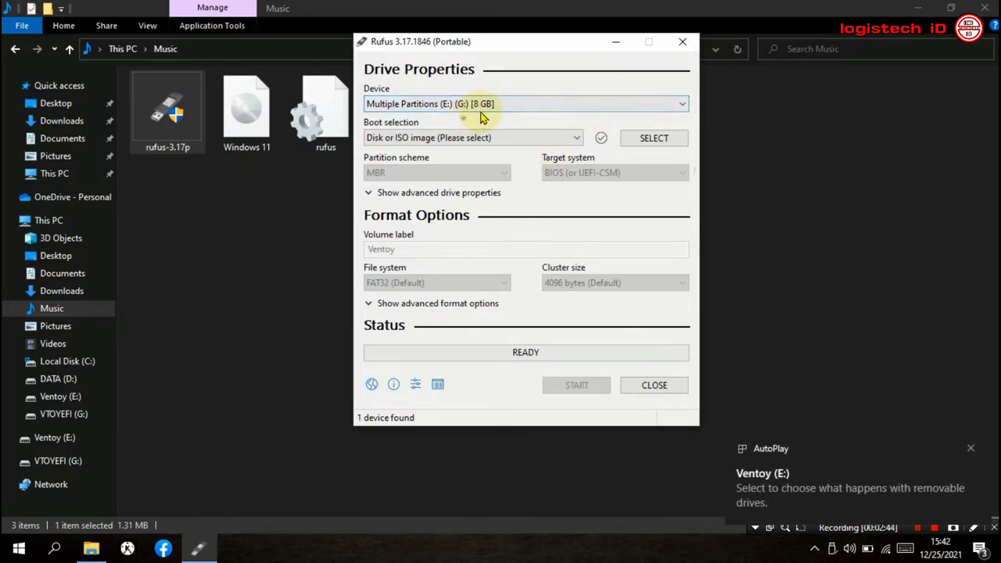
Load the Windows 11 disc image from the Music folder as the boot selection.
click(527, 141)
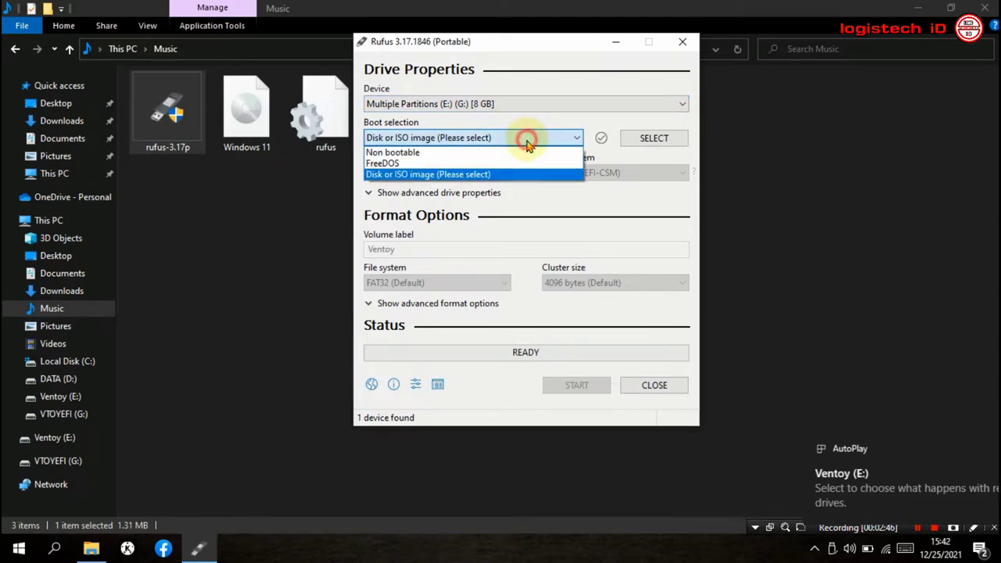
click(528, 137)
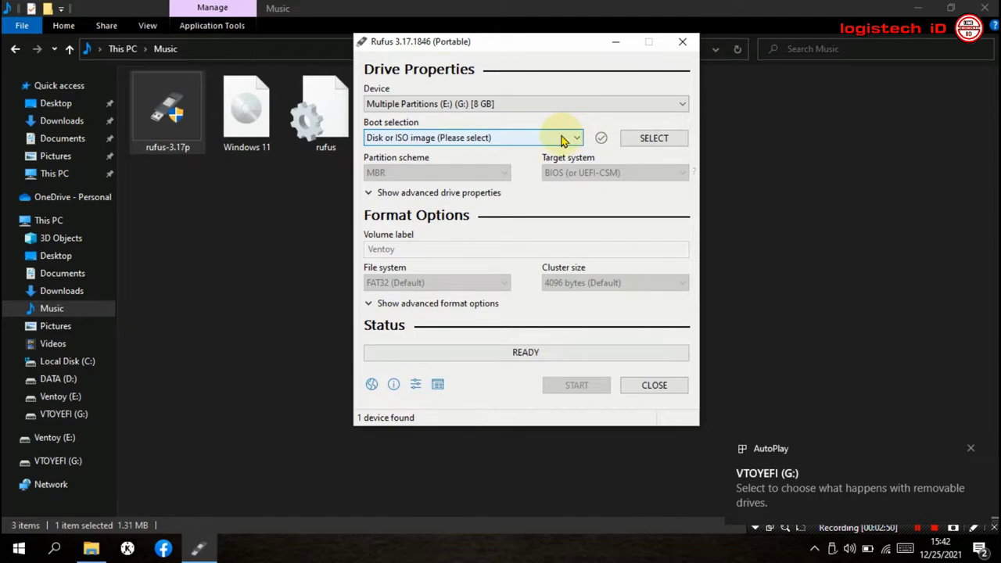
click(626, 142)
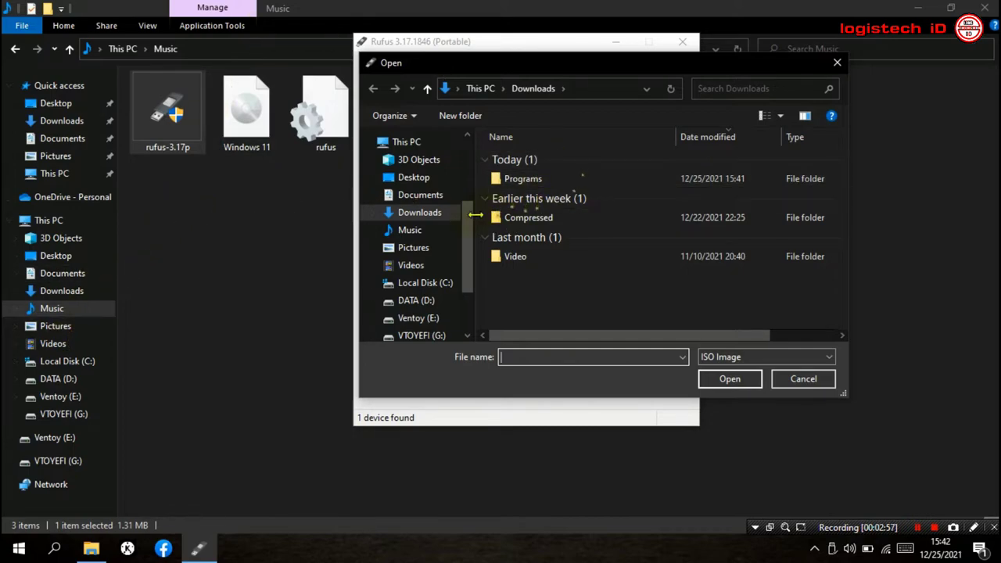
click(427, 234)
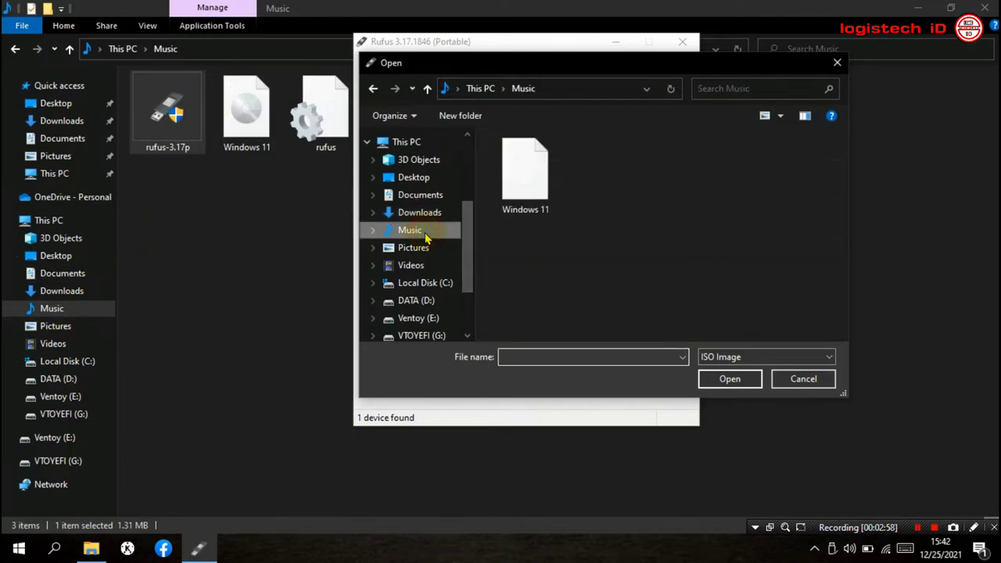
click(526, 184)
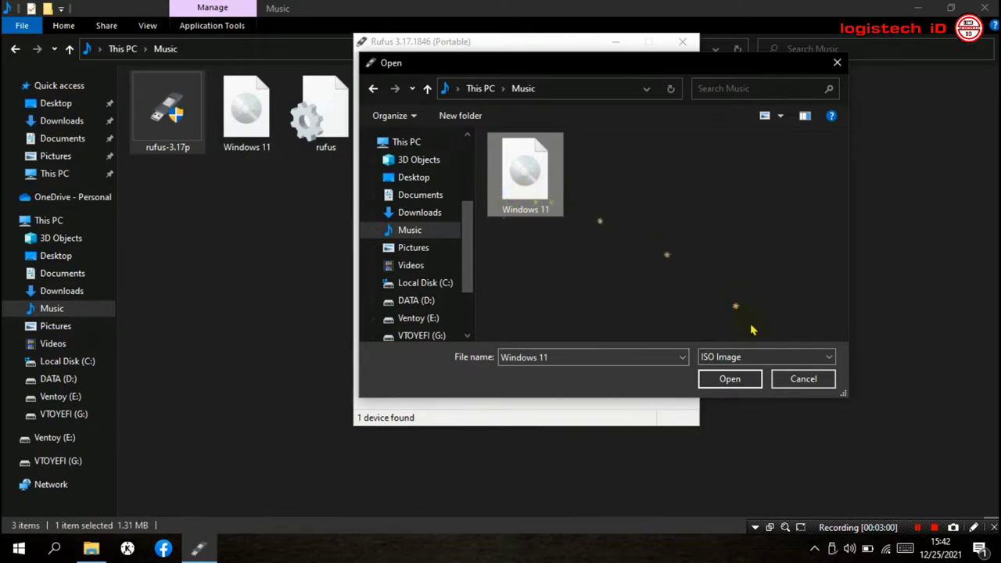
click(731, 383)
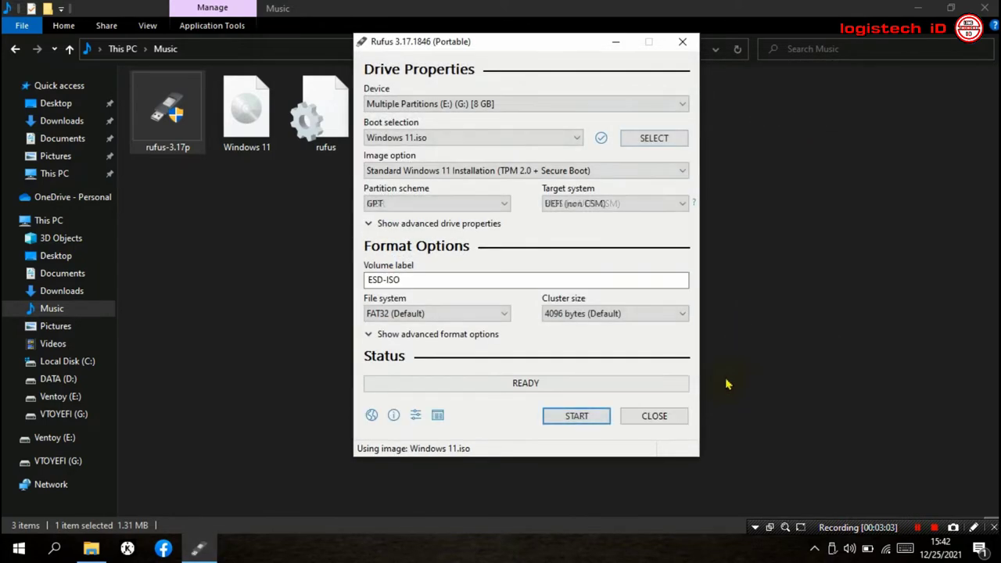
Examine the choices offered for the image option and for the partition scheme.
mouse_move(559, 178)
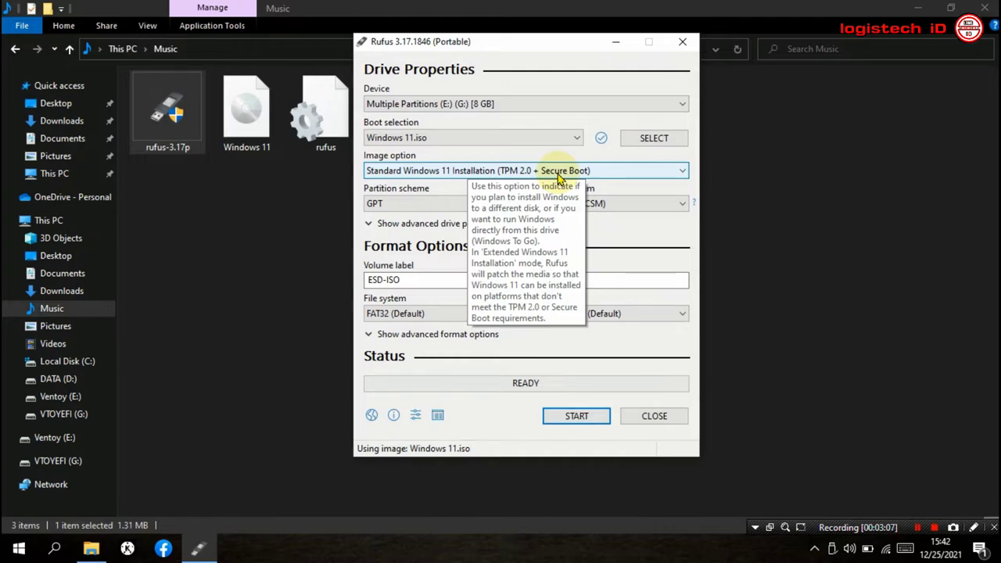
click(661, 172)
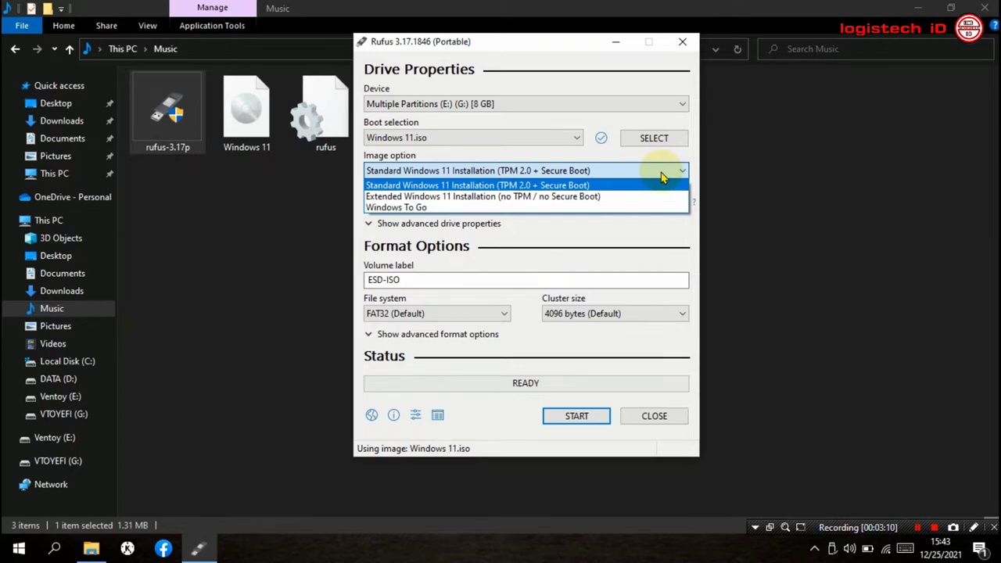
click(661, 173)
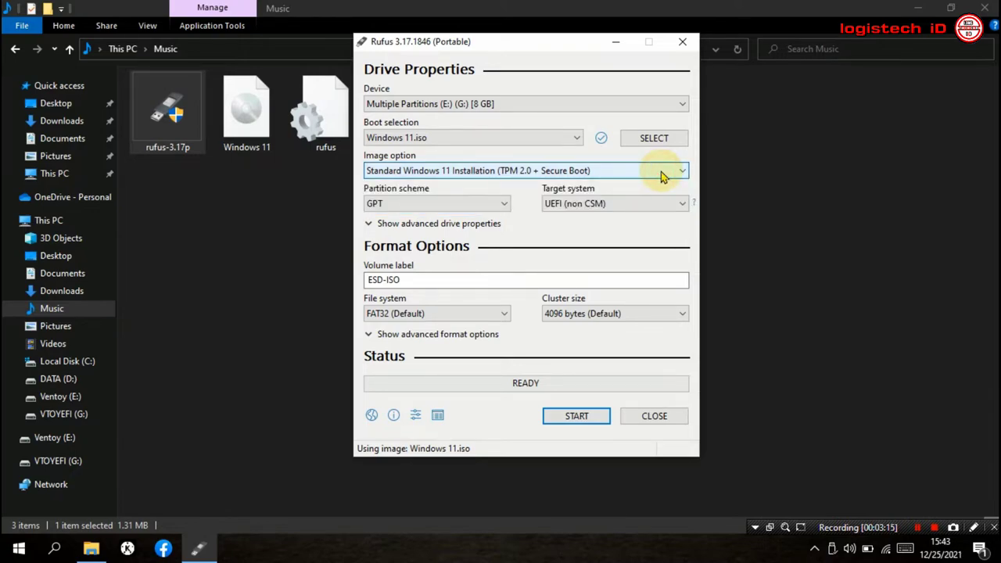
click(661, 173)
click(661, 172)
click(659, 171)
click(659, 170)
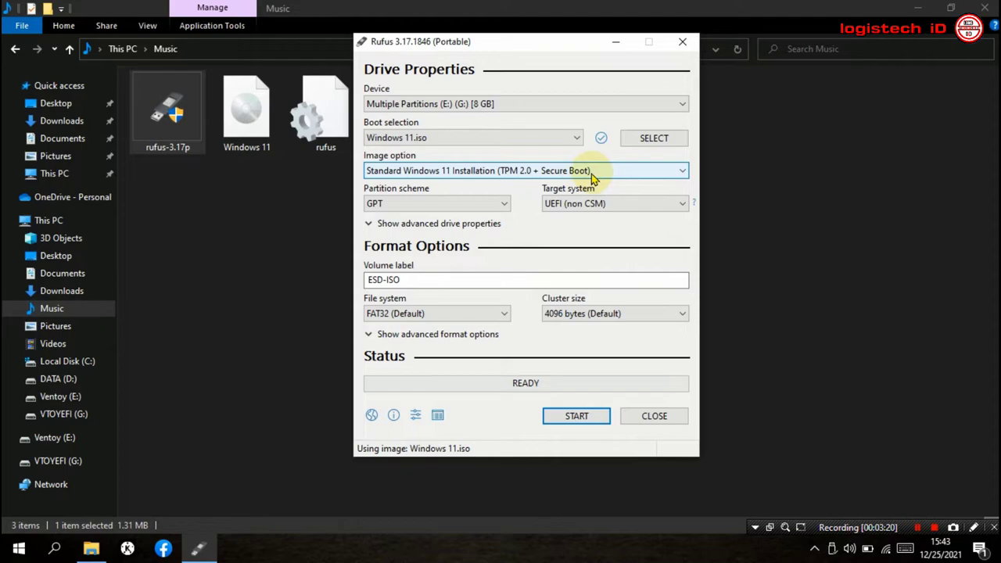
click(501, 205)
click(497, 208)
click(498, 207)
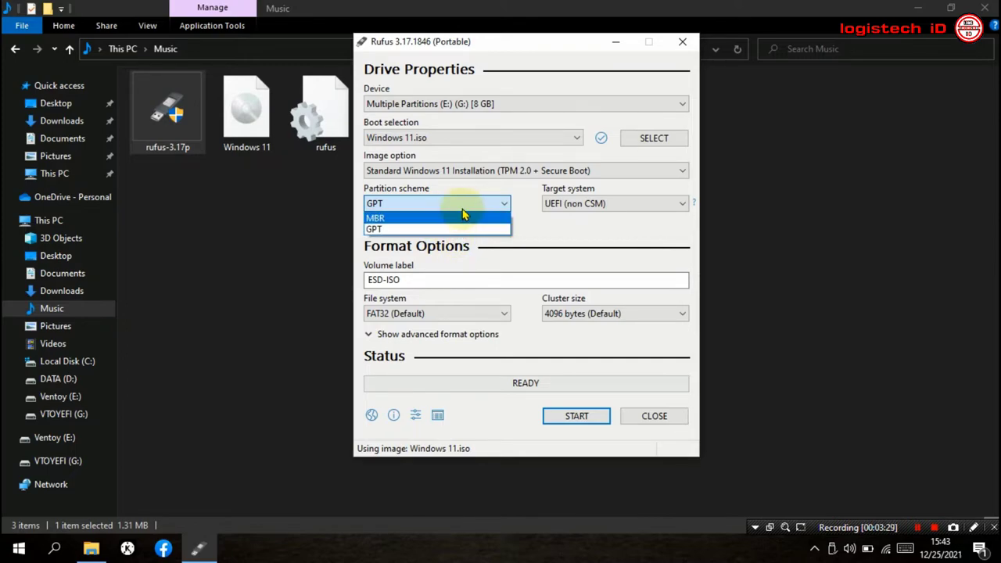
click(462, 208)
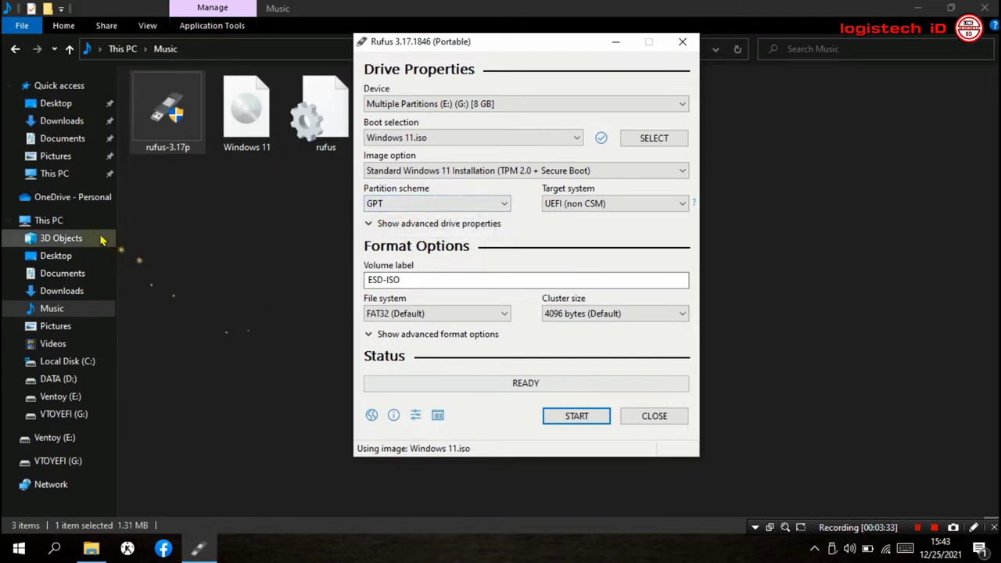
Open Disk Management in Computer Management and check the partition style in the volume properties of Disk 0.
right_click(71, 226)
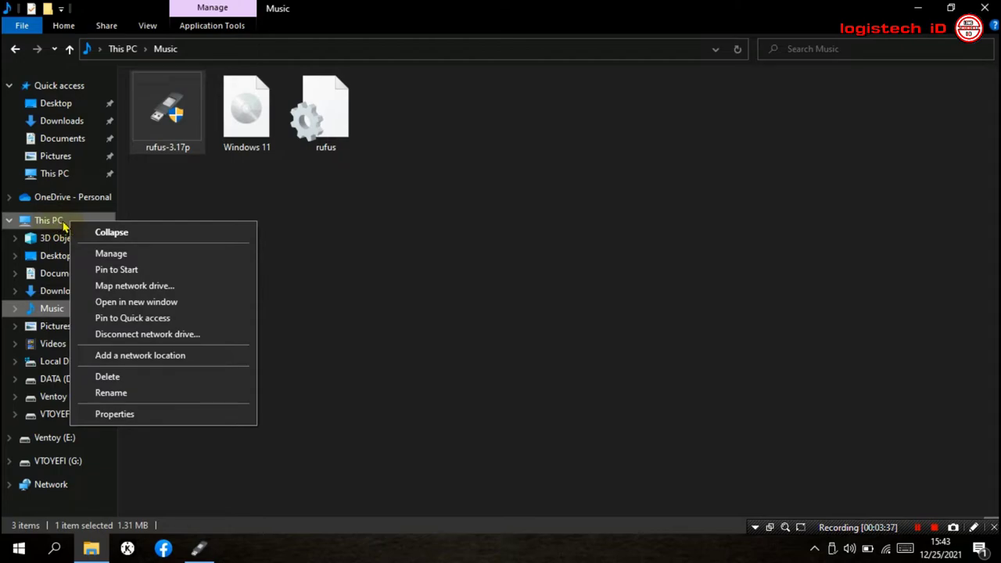
click(111, 254)
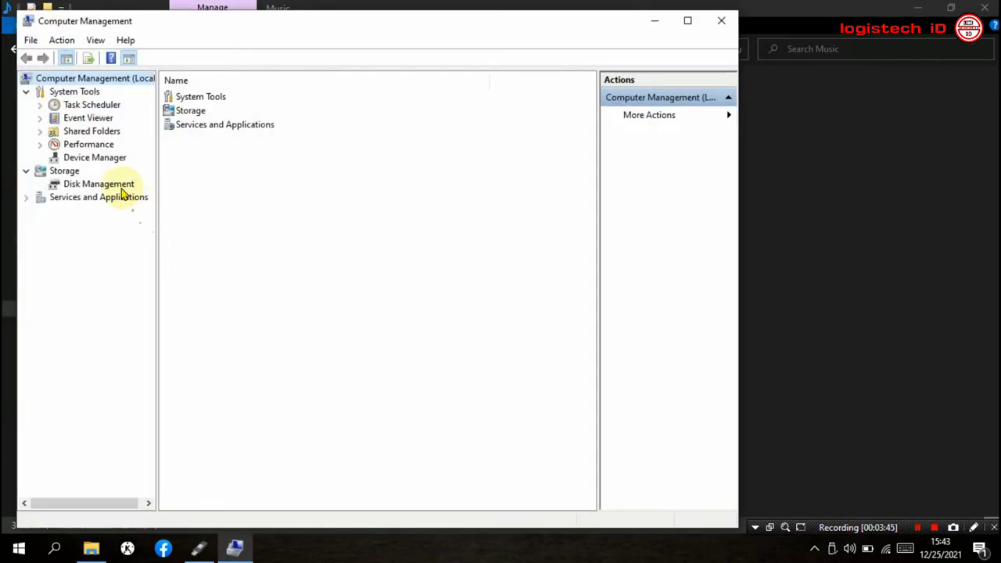
click(123, 193)
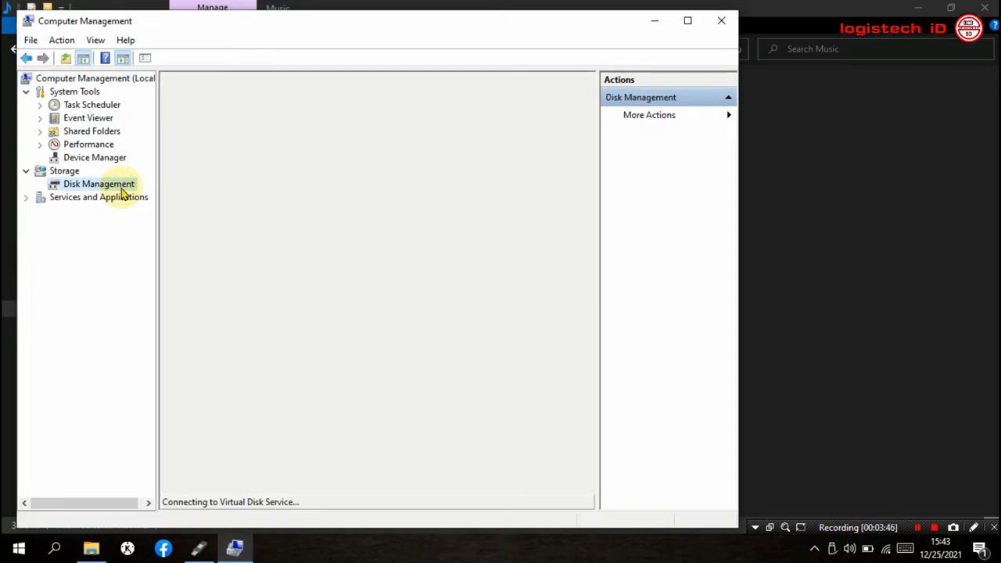
click(138, 218)
click(193, 317)
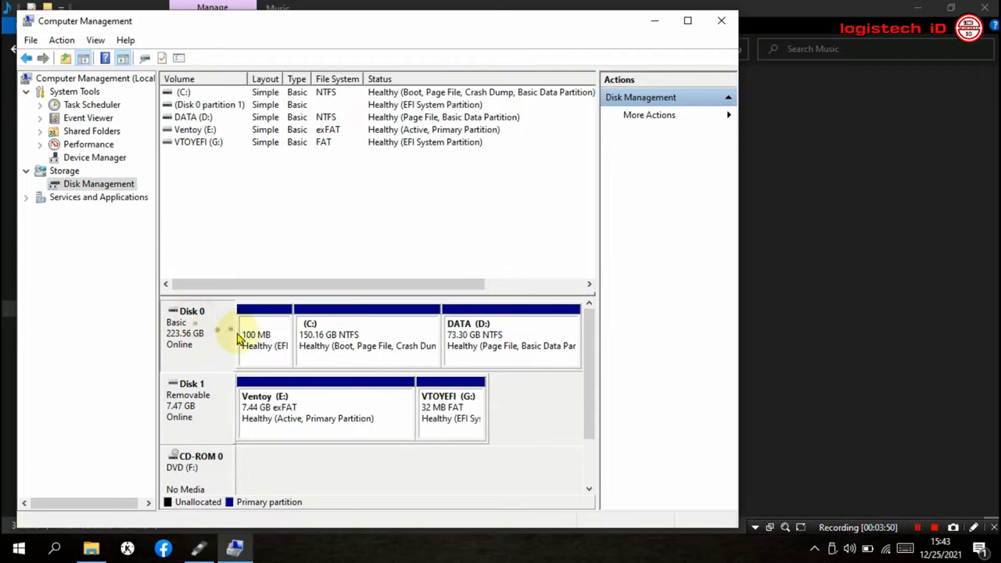
right_click(217, 335)
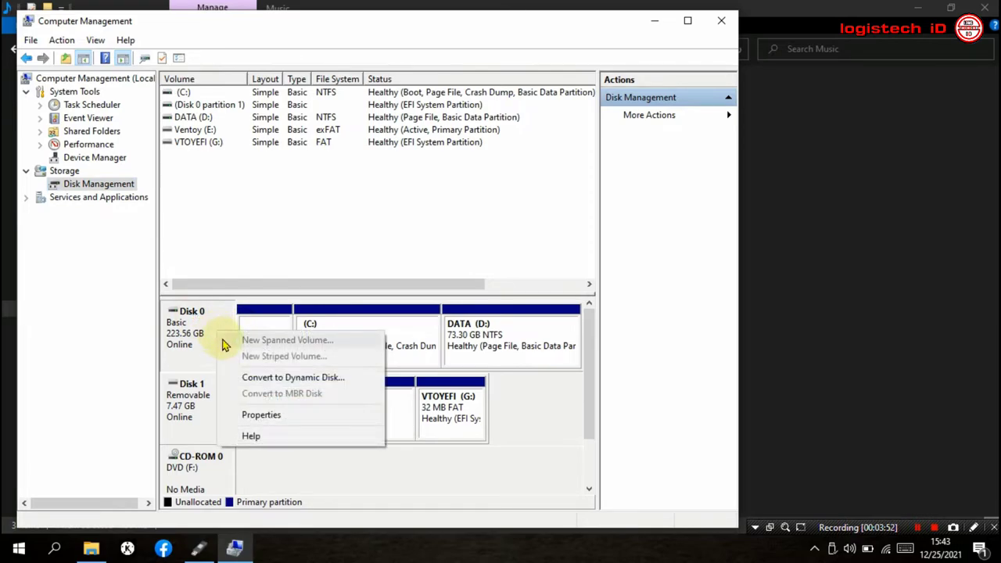
click(284, 415)
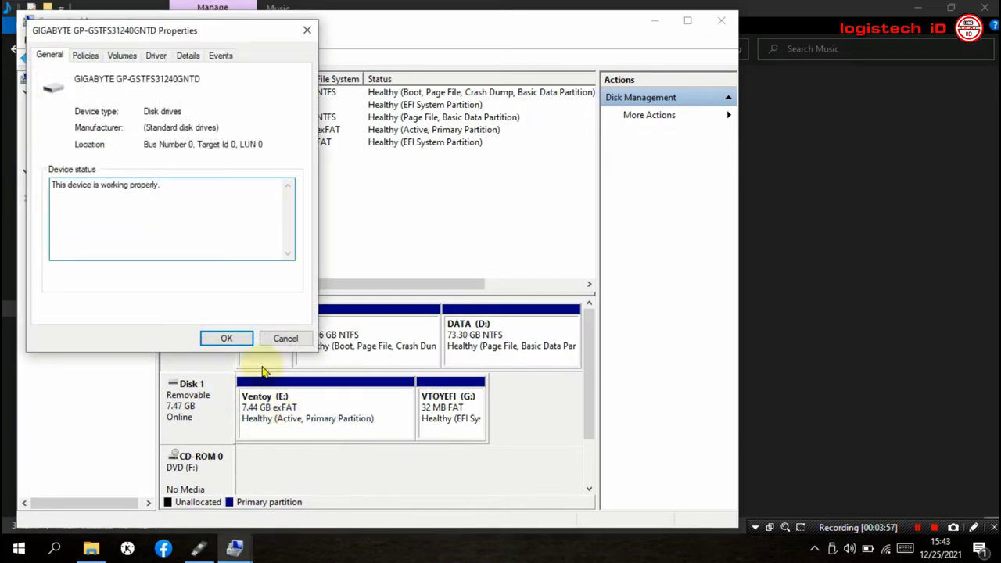
click(127, 58)
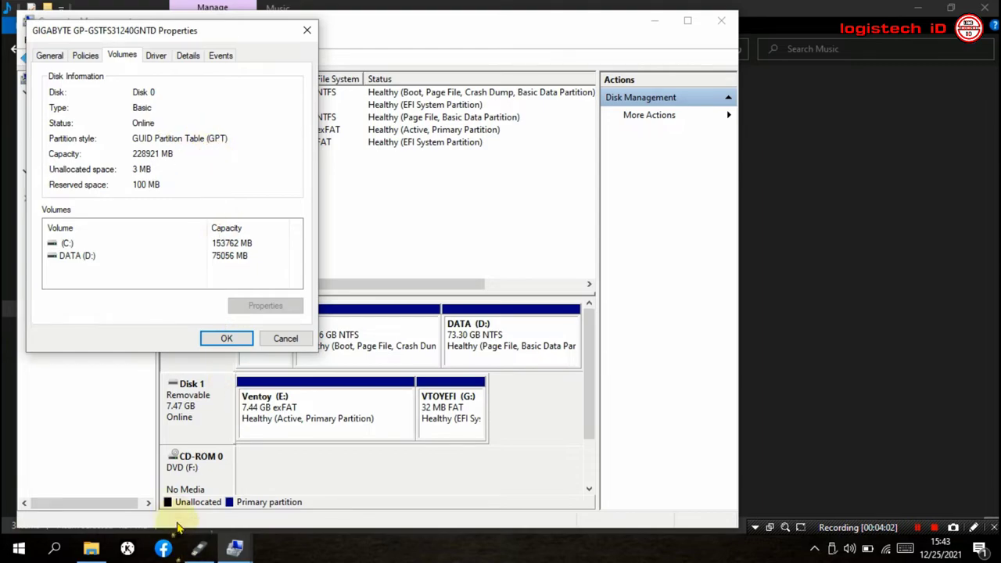
Compare Disk 0's partition style with the partition scheme in Rufus, and close the disk properties and Computer Management.
click(198, 549)
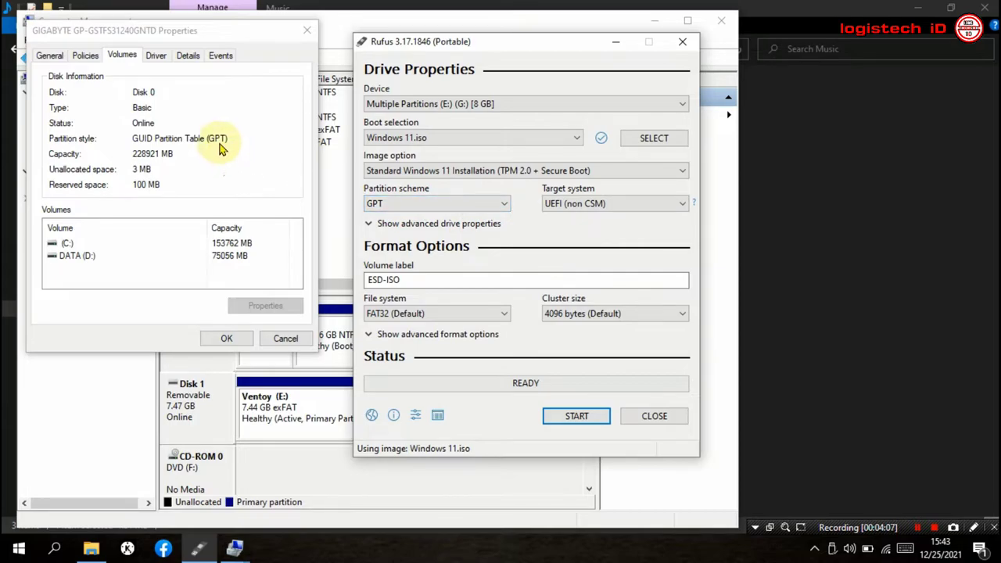
click(395, 204)
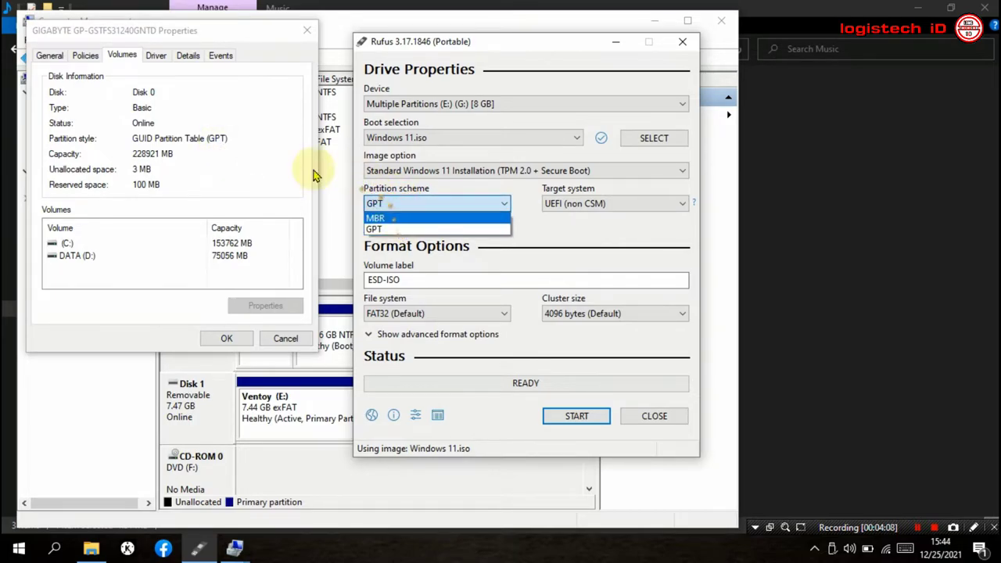
click(398, 203)
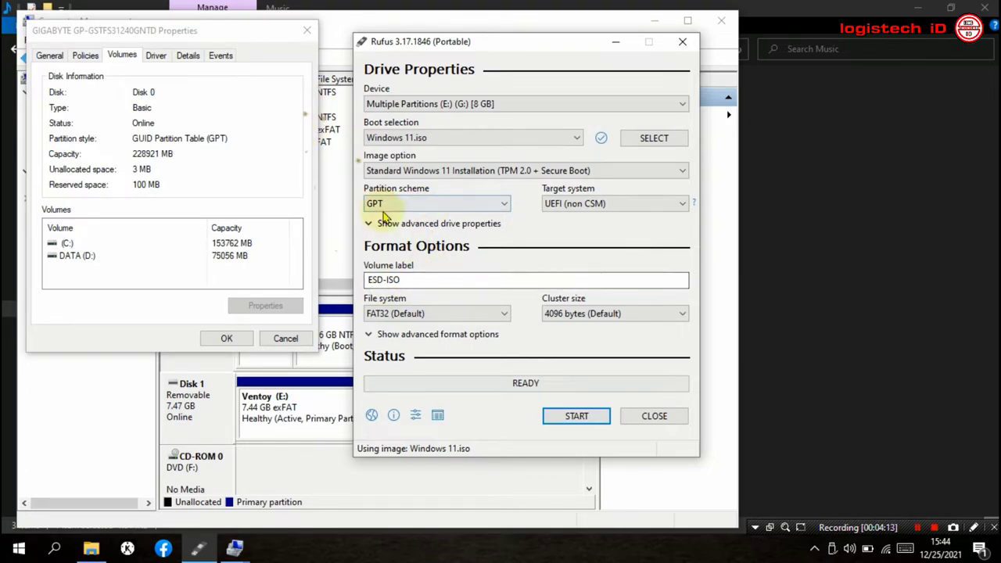
click(309, 36)
click(727, 32)
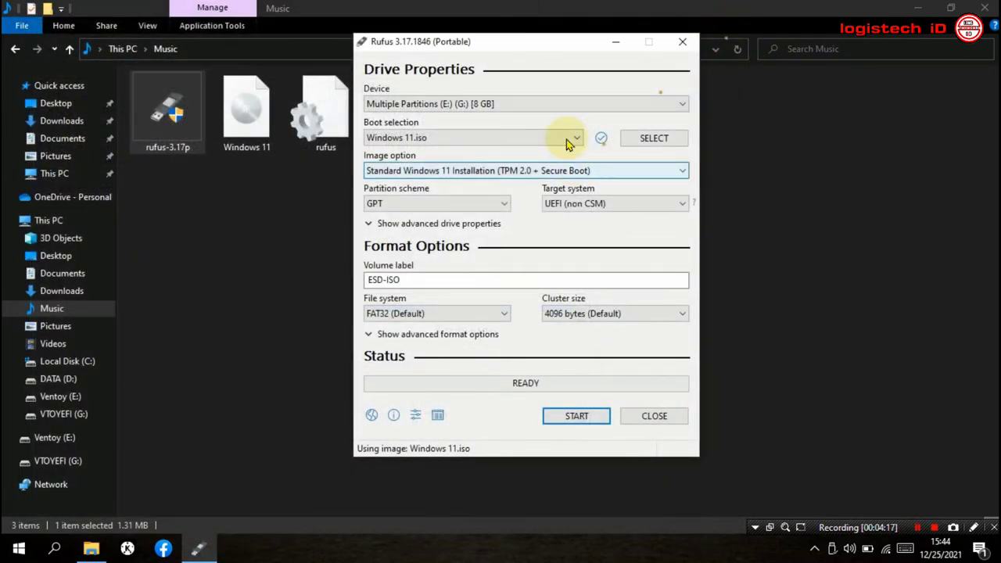
Set the file system to NTFS and check the choices for the target system.
click(454, 319)
click(454, 319)
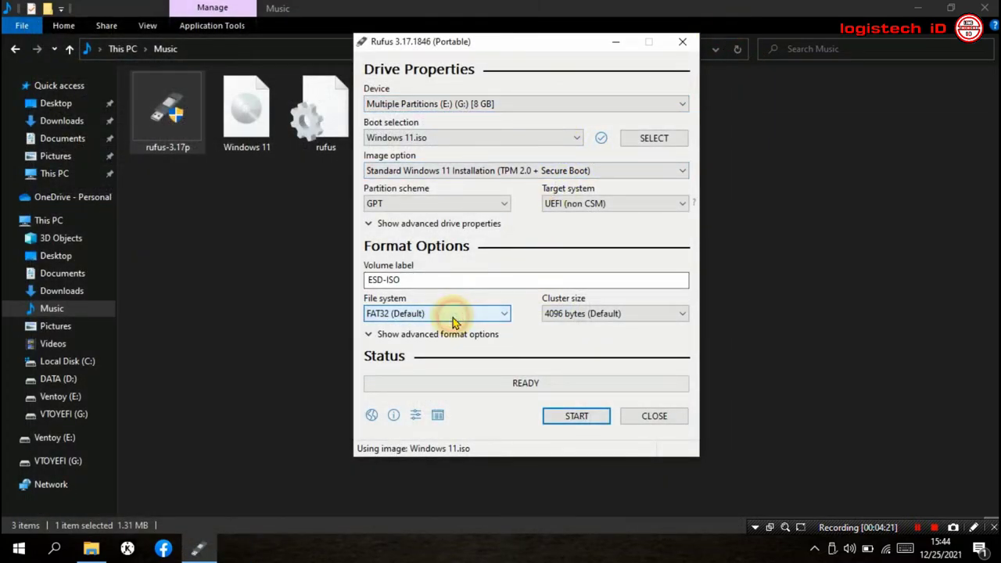
click(435, 319)
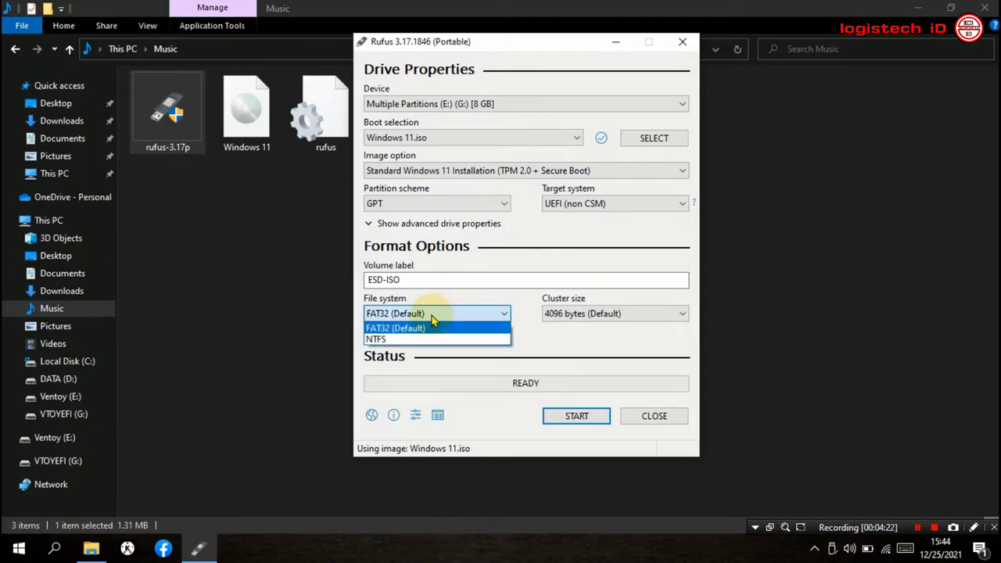
click(432, 319)
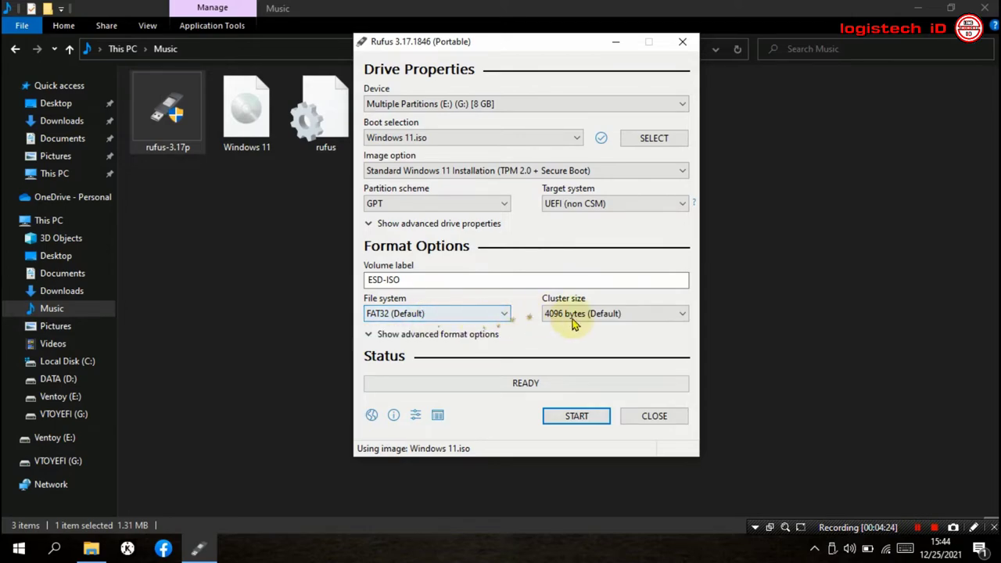
click(499, 316)
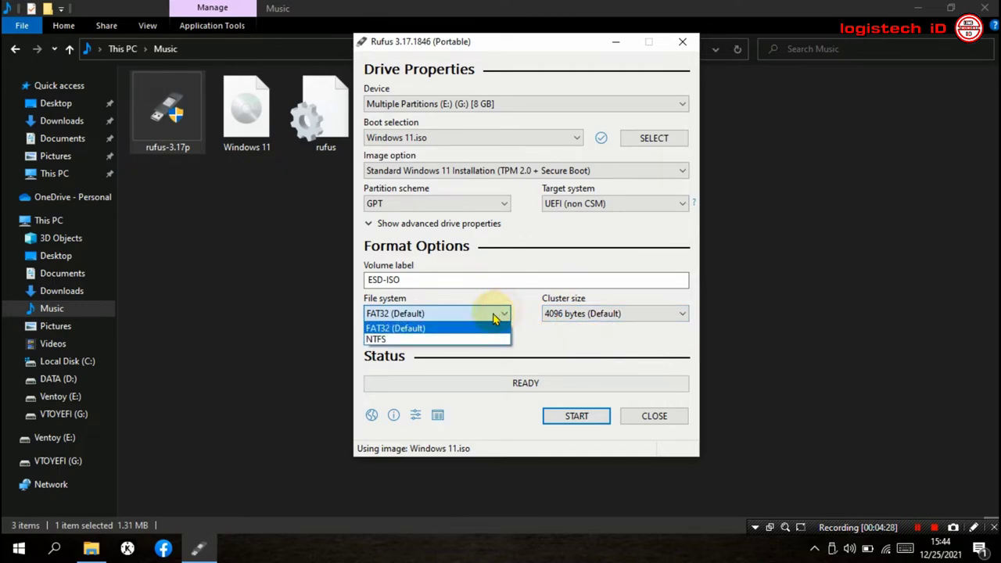
click(447, 342)
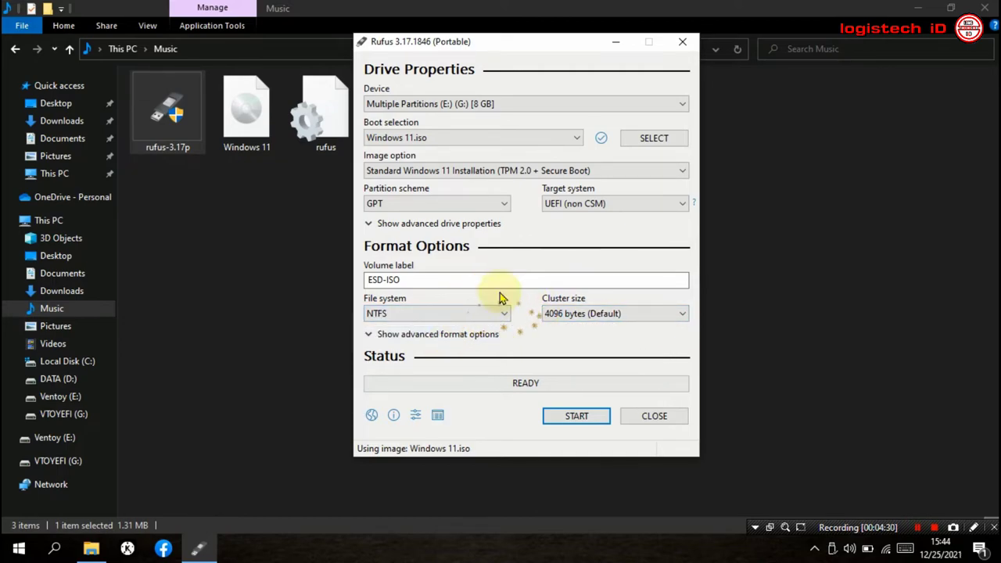
click(637, 204)
click(636, 205)
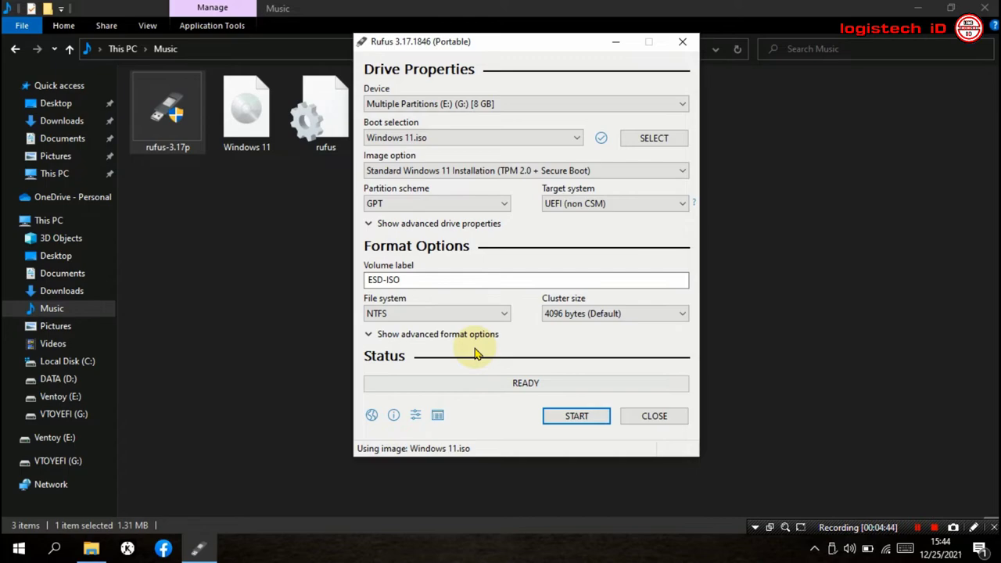
Start writing the USB drive, accept the data-loss and multiple-partitions warnings, and move the Rufus window lower on the desktop.
click(577, 418)
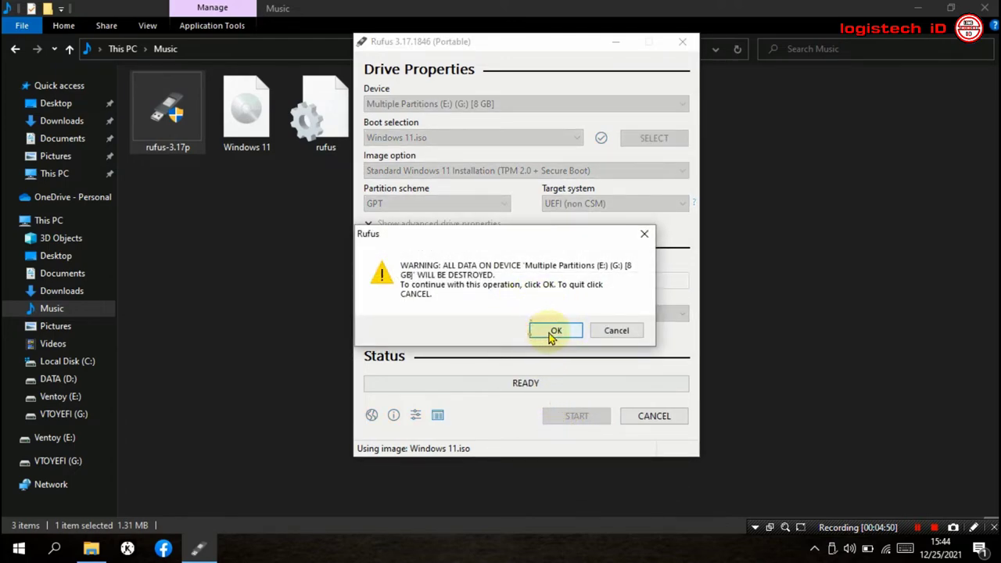
click(552, 333)
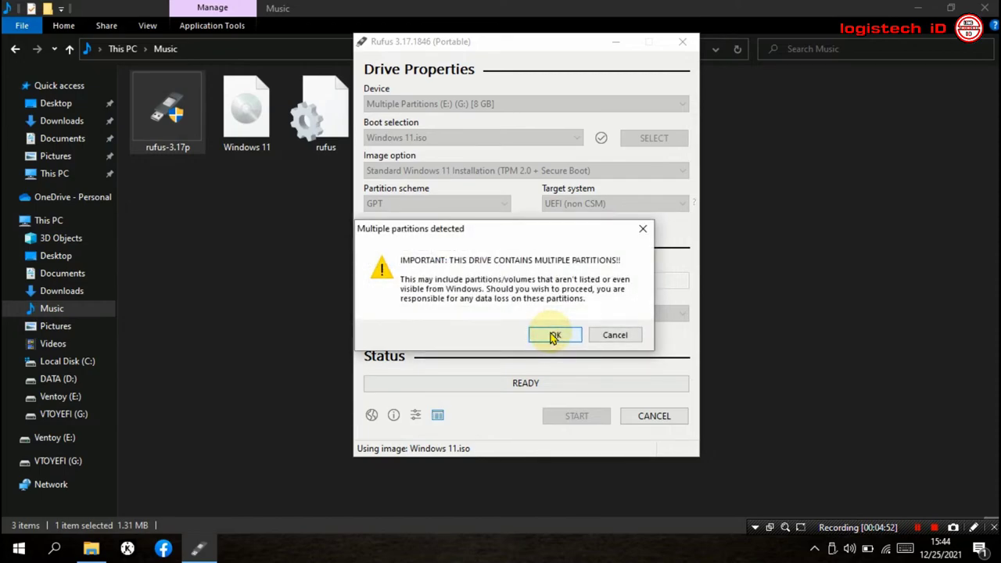
click(553, 334)
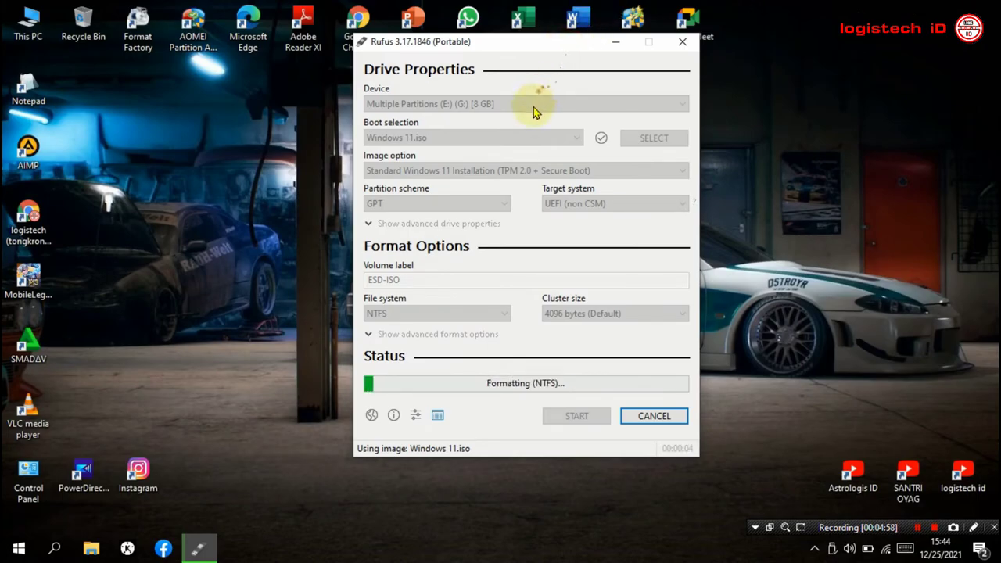
drag(547, 50, 488, 126)
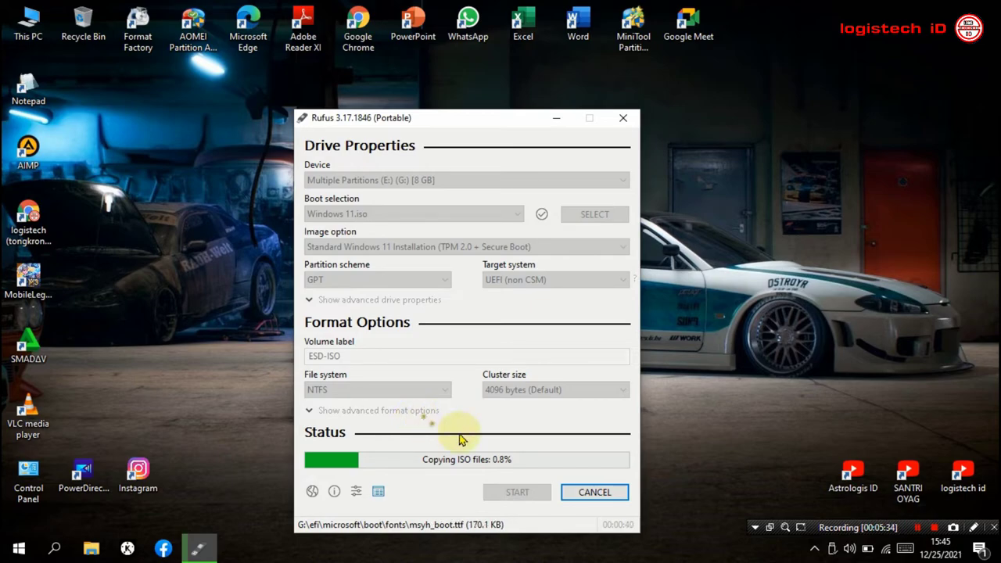
Let the write to the USB drive finish, and close Rufus.
click(490, 434)
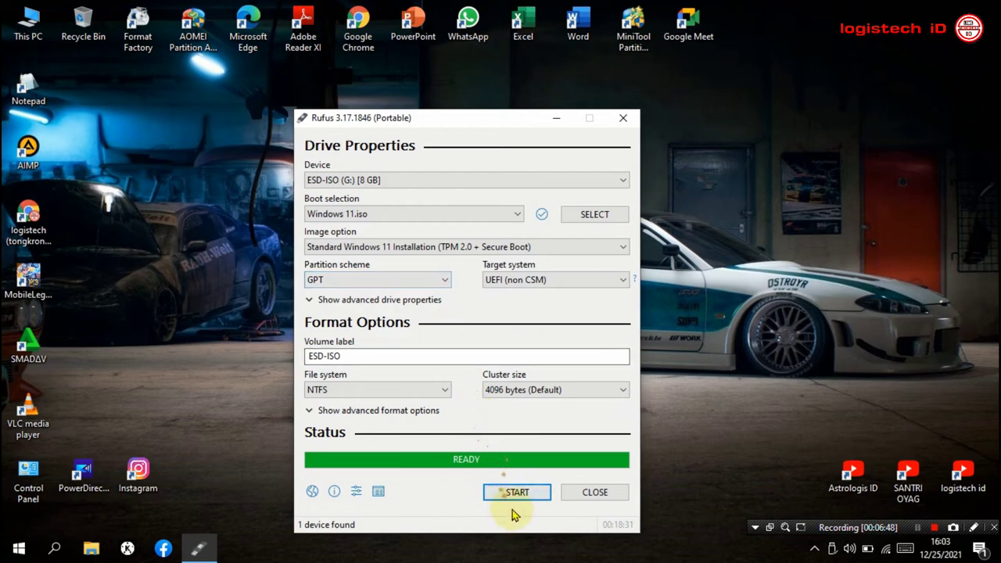
click(604, 495)
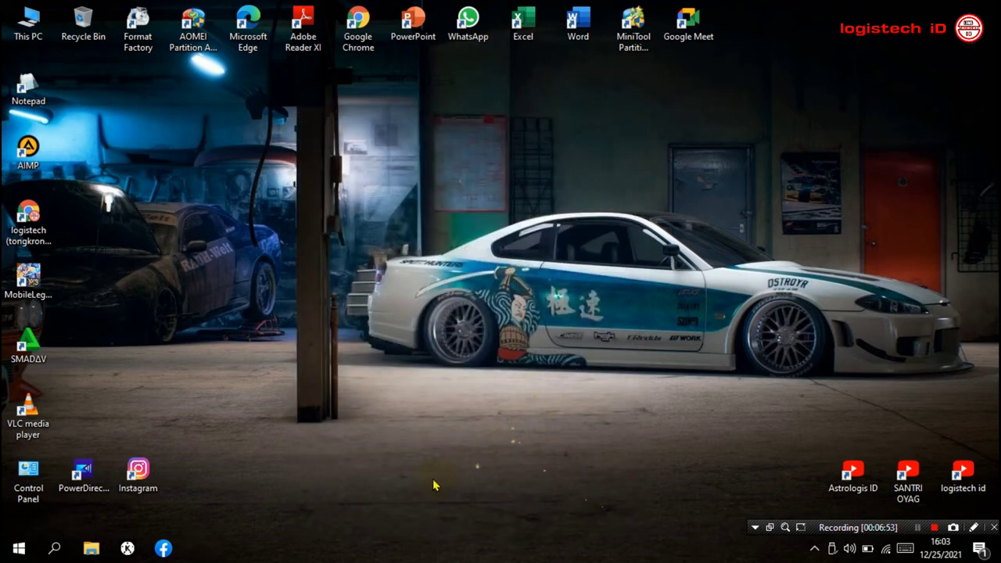
Switch to File Explorer, examine the files on the ESD-ISO (G:) USB drive, and close the window.
click(91, 548)
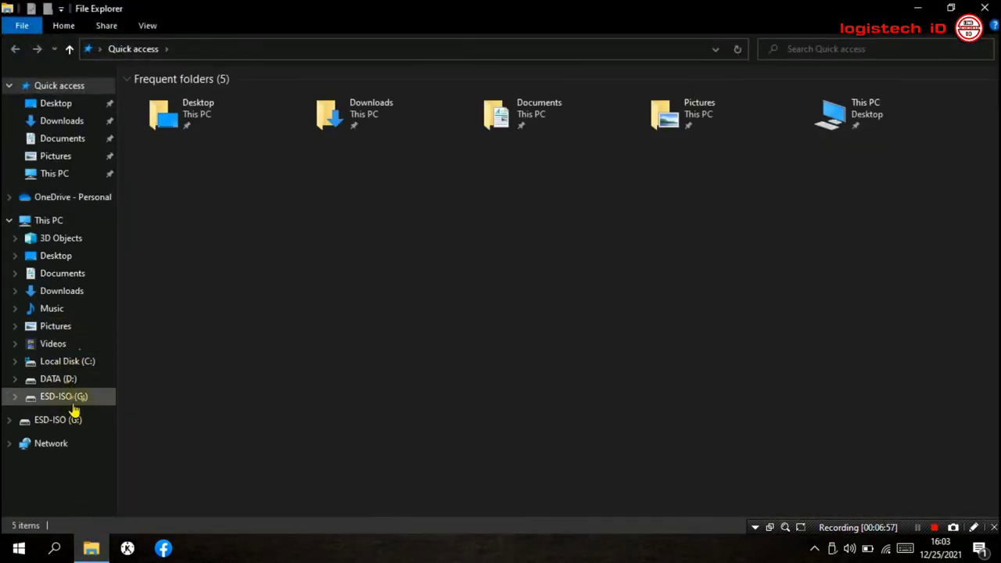
click(59, 224)
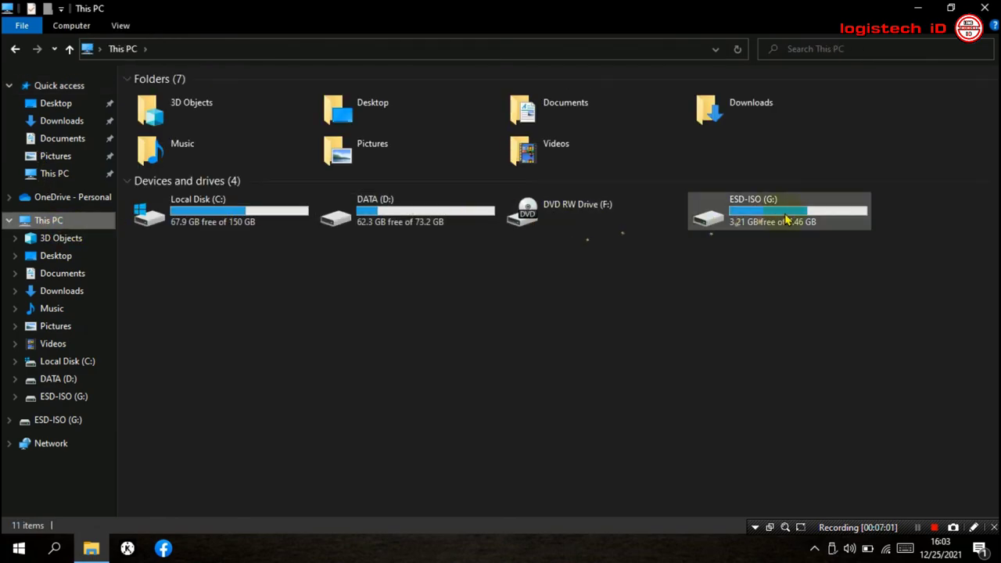
double_click(778, 229)
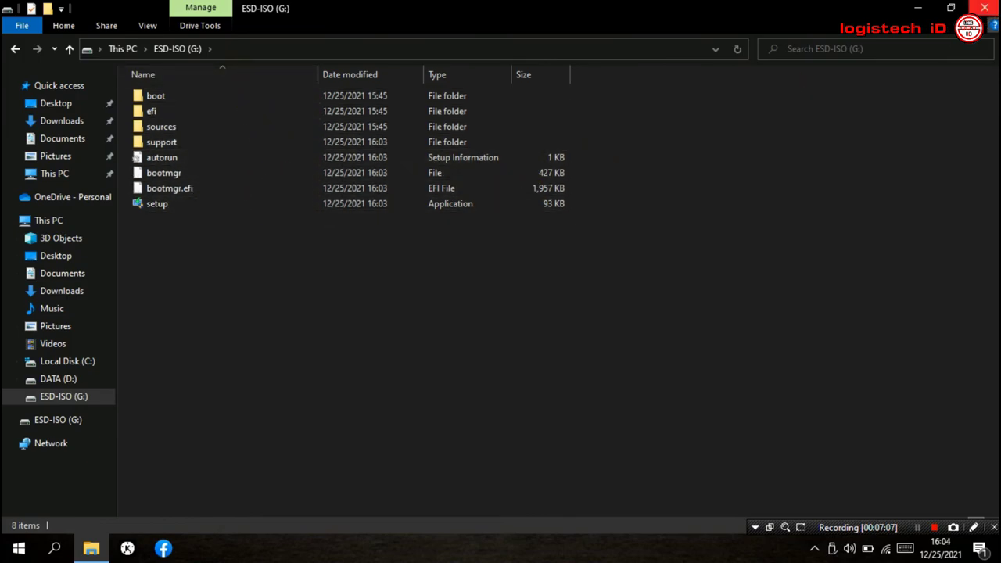
click(984, 8)
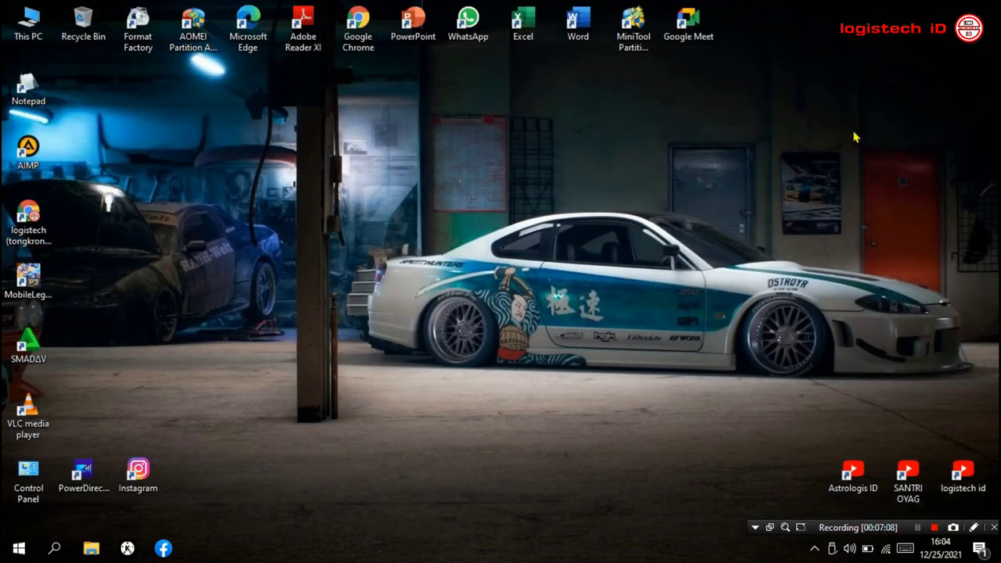